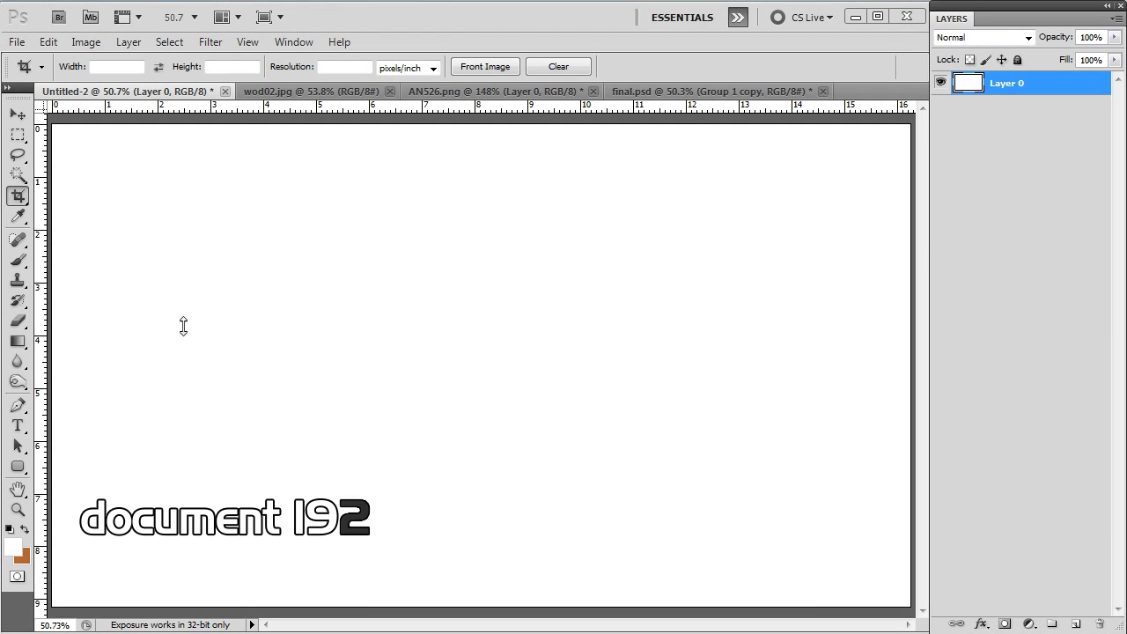
# Fill Layer 0 with a light gray radial gradient (#ebeaea to #dedede) spreading from the canvas centre
pyautogui.press('v')
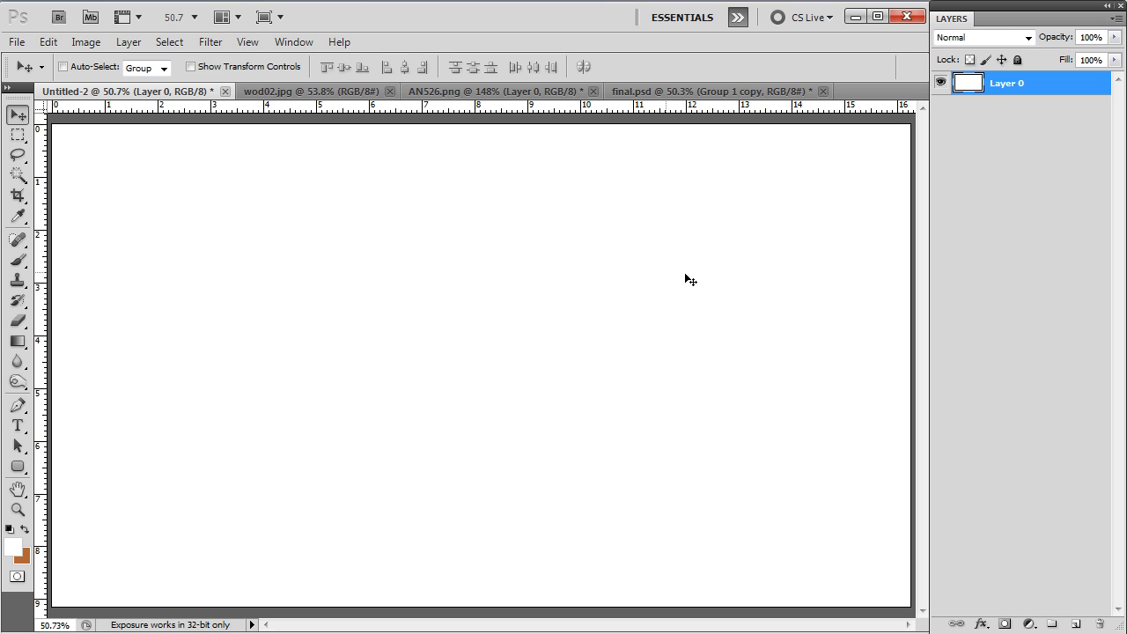
pyautogui.click(18, 344)
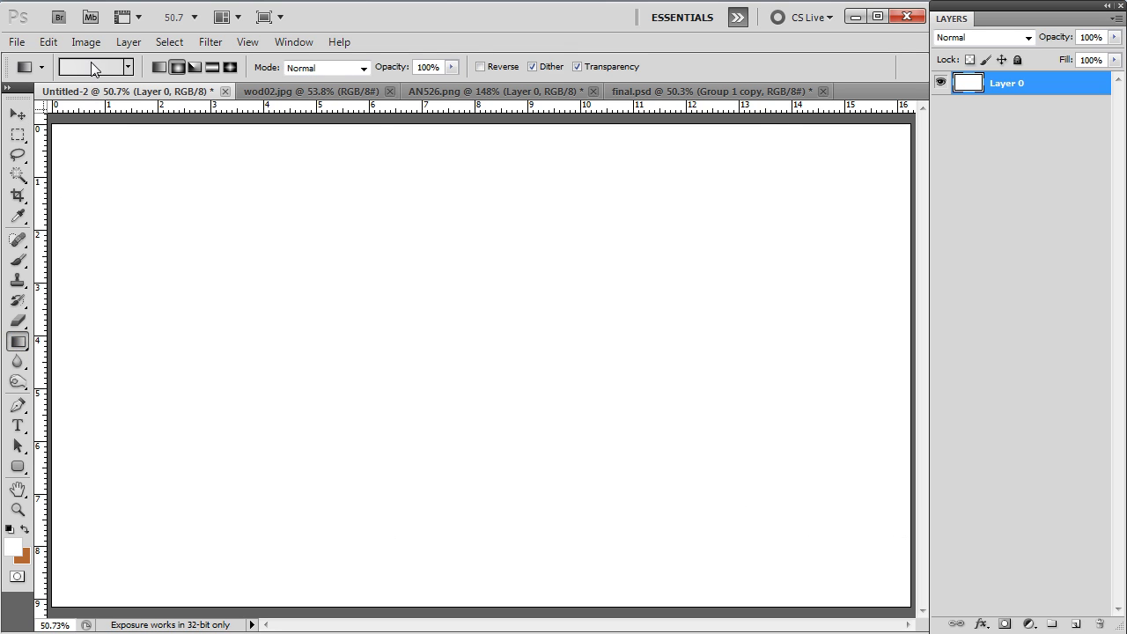
pyautogui.click(94, 67)
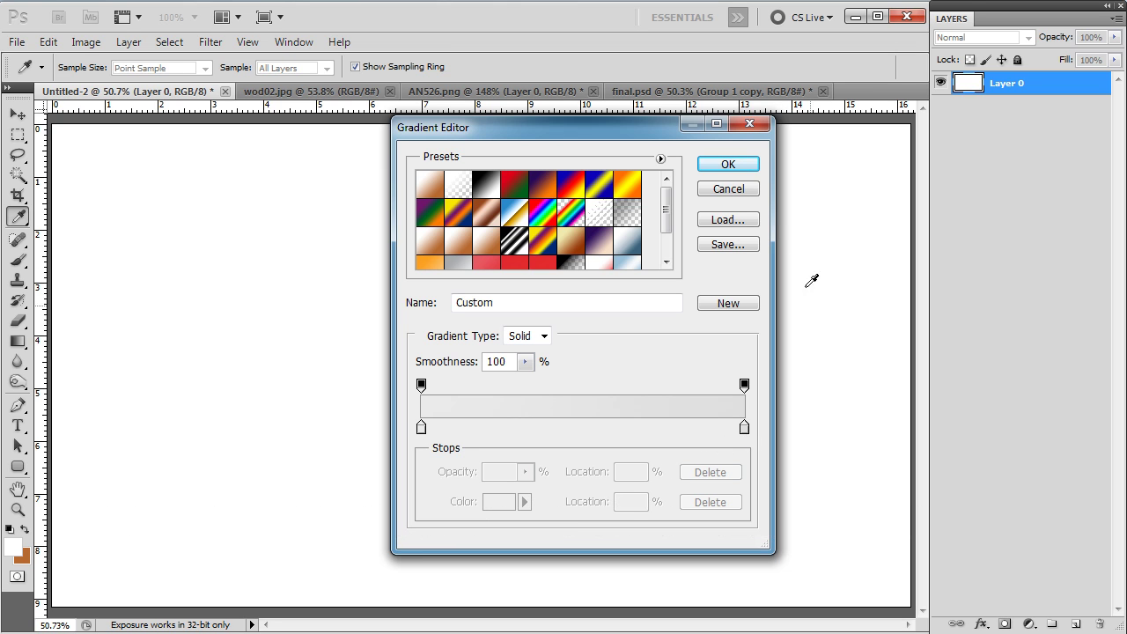
pyautogui.click(747, 166)
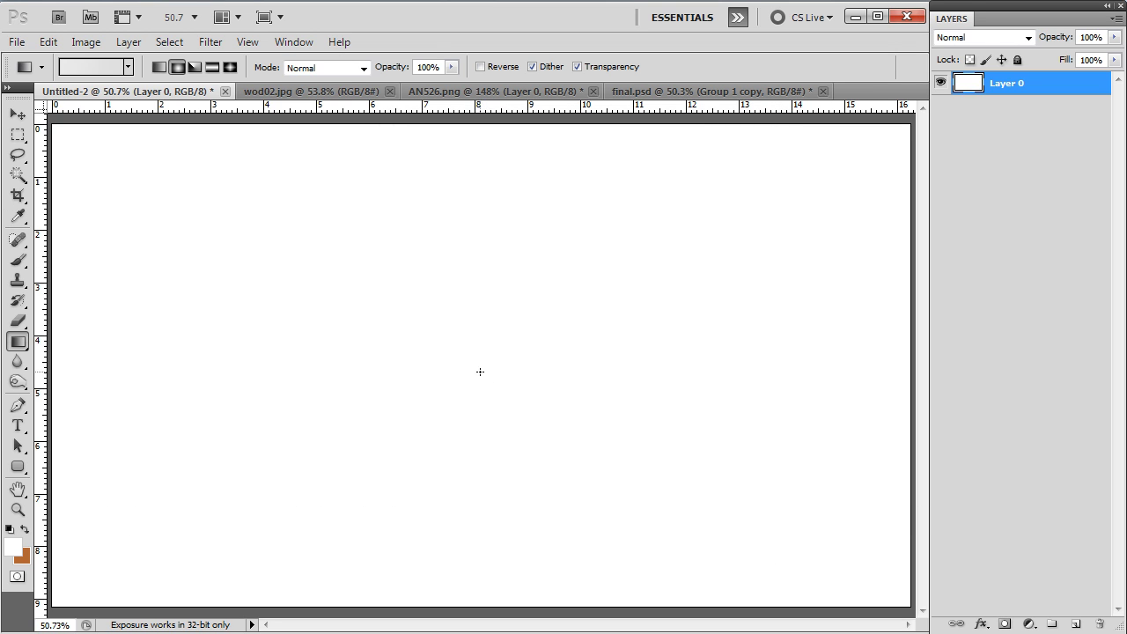
pyautogui.moveTo(486, 370); pyautogui.dragTo(902, 130)
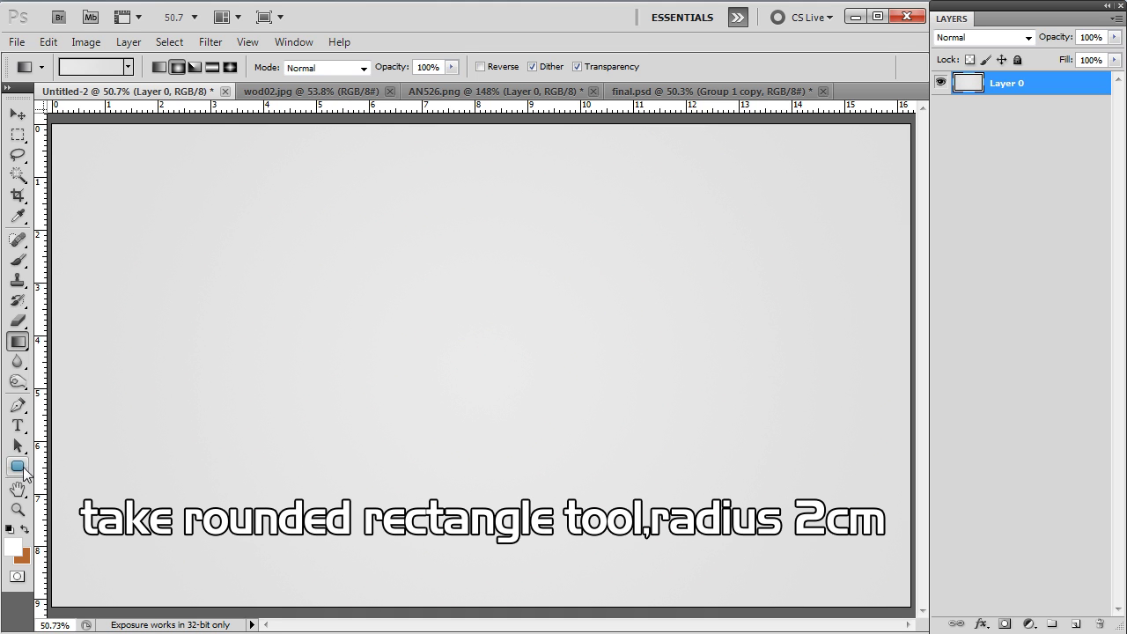
# Add a new empty layer and set up the Rounded Rectangle tool with a 2 cm radius
pyautogui.rightClick(24, 474)
pyautogui.click(95, 483)
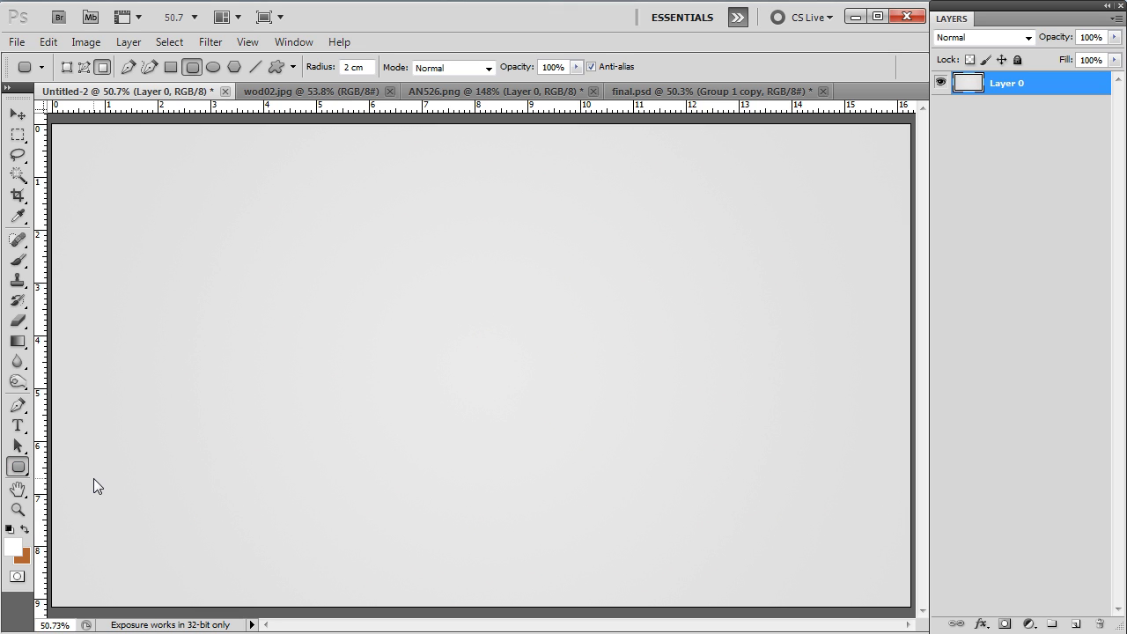
pyautogui.click(1076, 623)
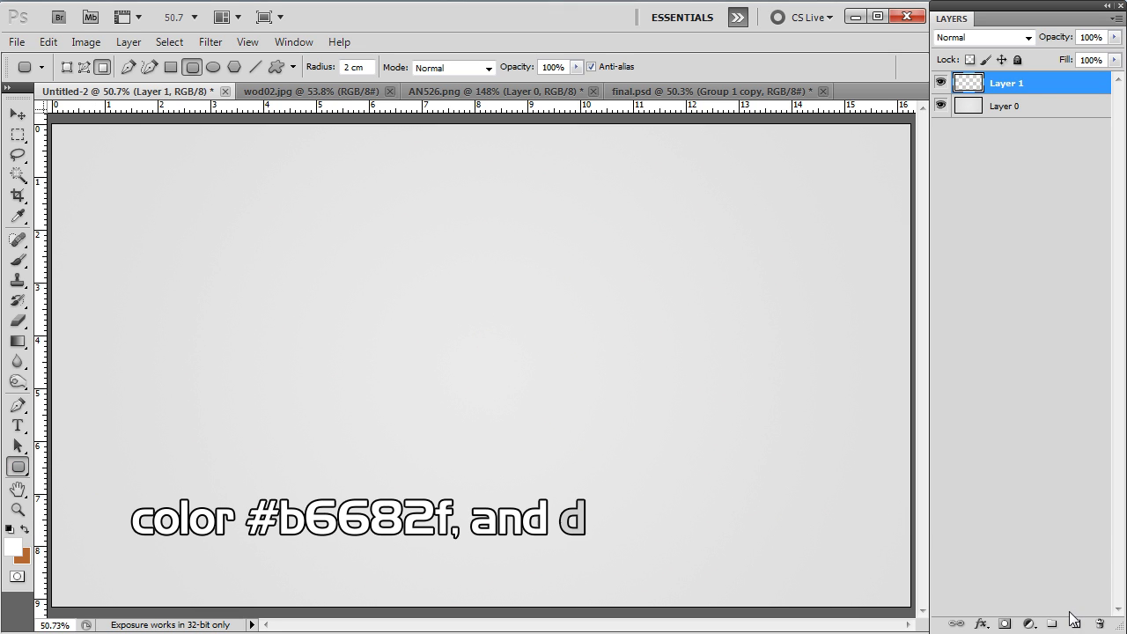
pyautogui.click(357, 67)
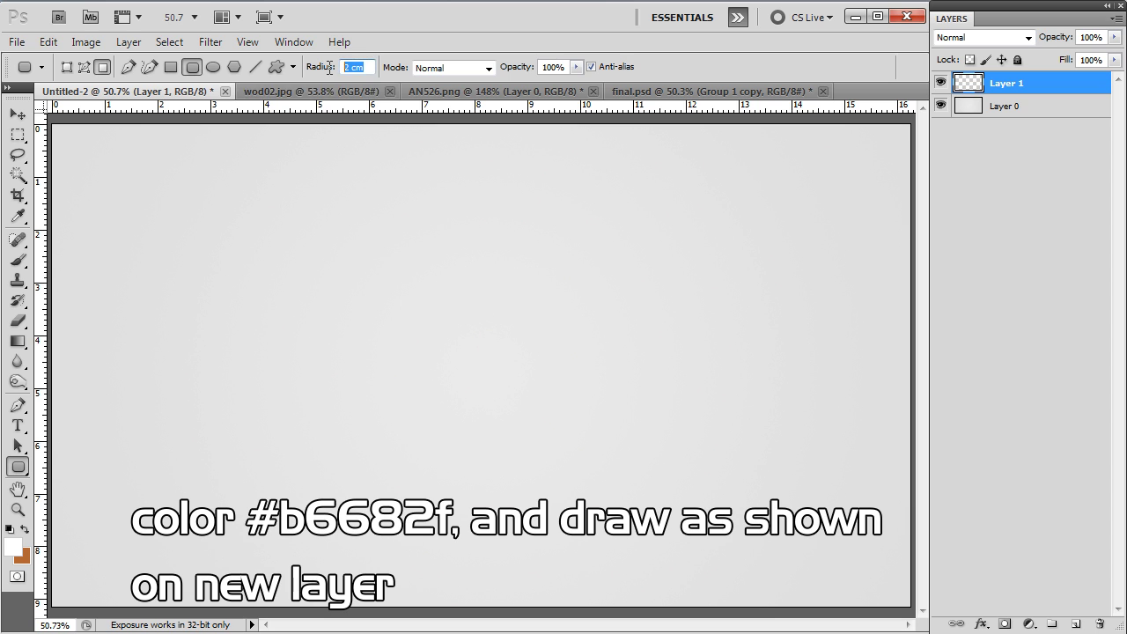
pyautogui.write('2')
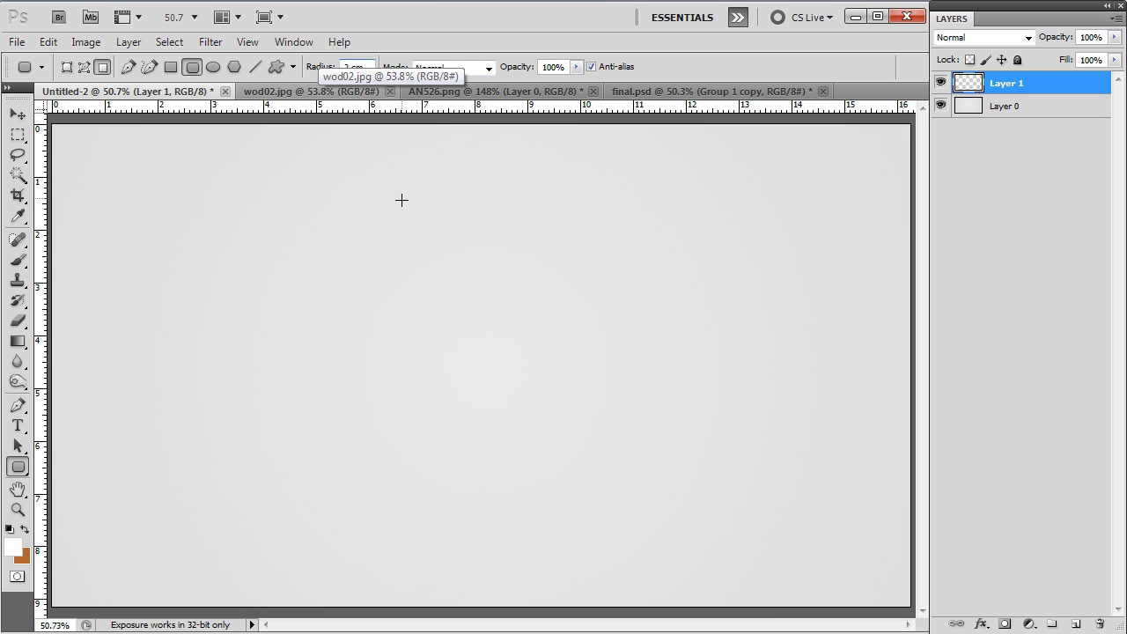
# Set the foreground colour to #b6682f and draw a tall rounded capsule
pyautogui.click(27, 529)
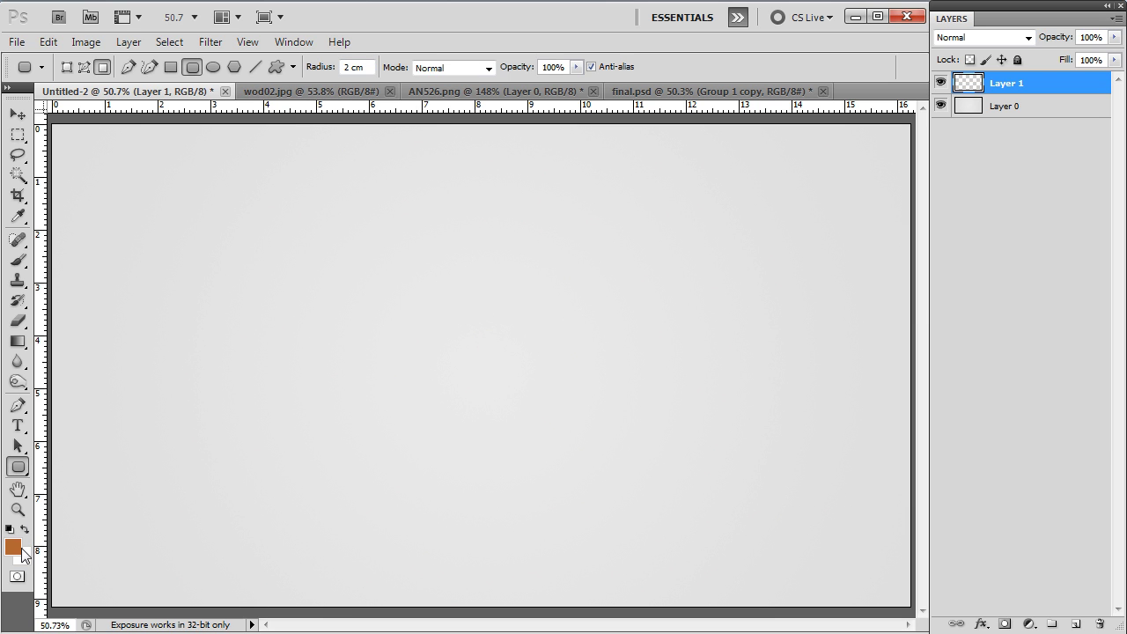
pyautogui.click(21, 548)
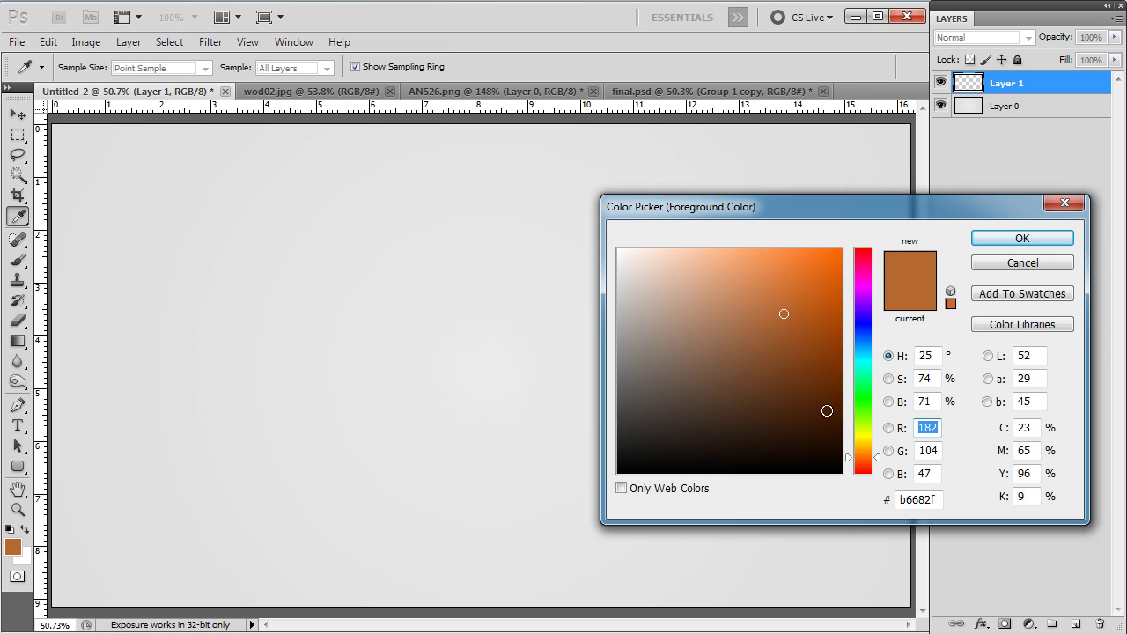
pyautogui.click(993, 246)
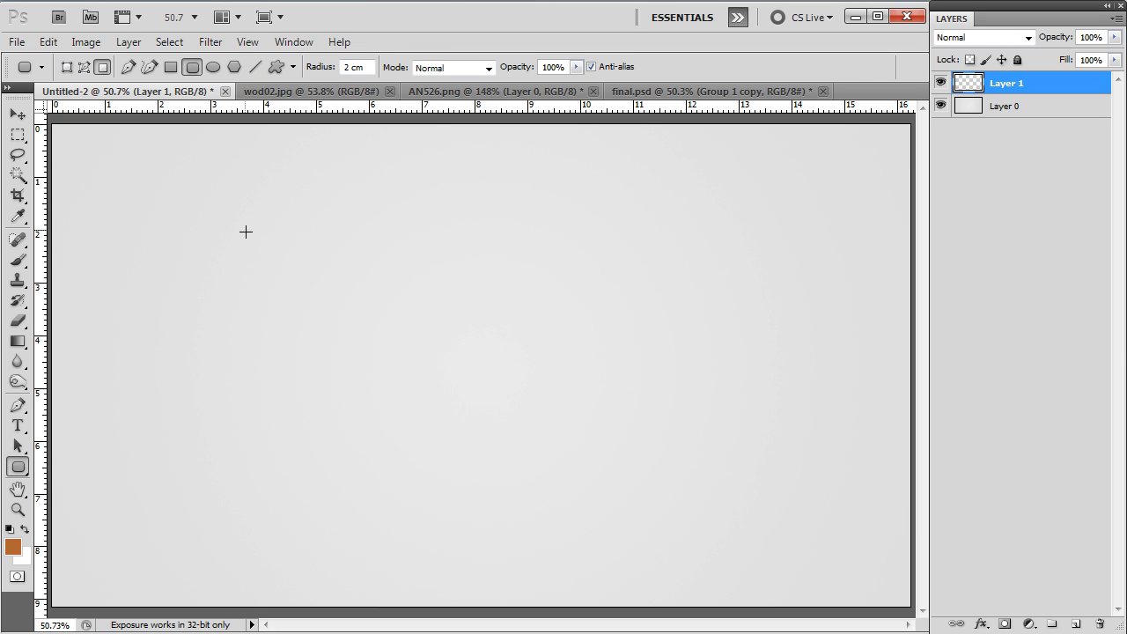
pyautogui.moveTo(245, 231)
pyautogui.mouseDown()
pyautogui.moveTo(307, 446)
pyautogui.moveTo(297, 426)
pyautogui.moveTo(297, 437)
pyautogui.moveTo(339, 403)
pyautogui.moveTo(403, 405)
pyautogui.moveTo(404, 382)
pyautogui.mouseUp()
# Rename the capsule's layer to 'base'
pyautogui.press('v')
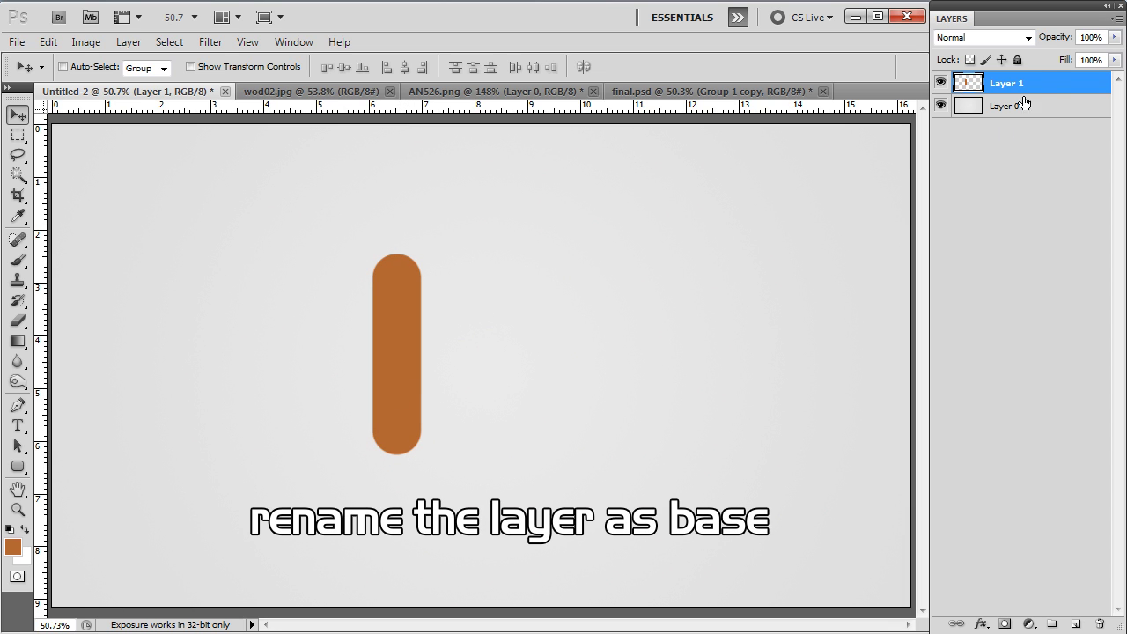
pyautogui.doubleClick(1011, 84)
pyautogui.write('base')
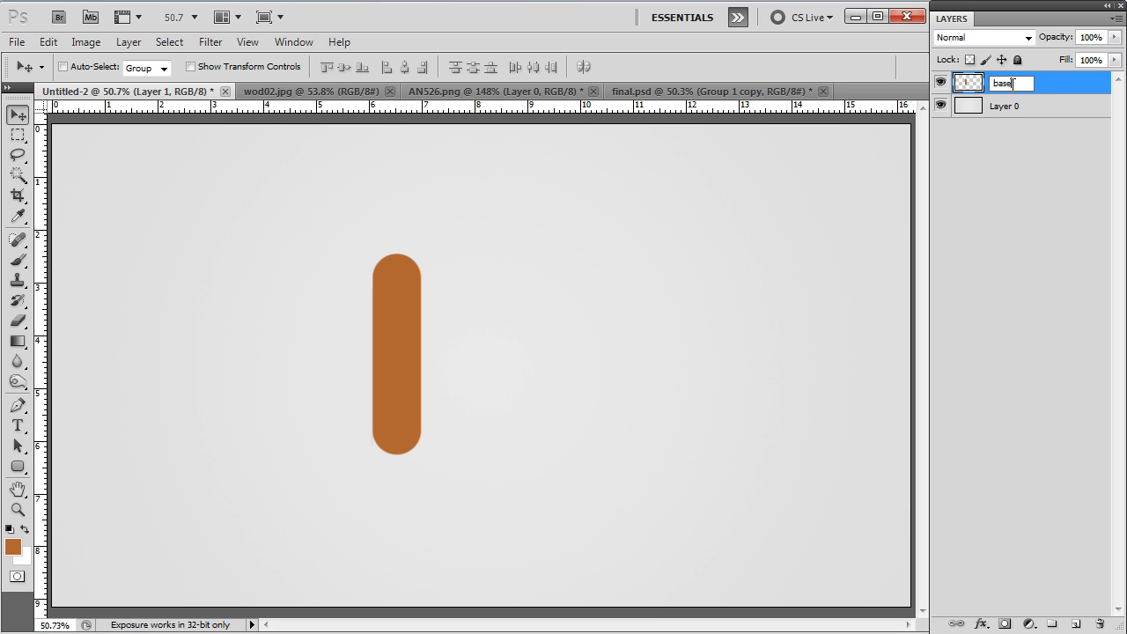
pyautogui.press('Return')
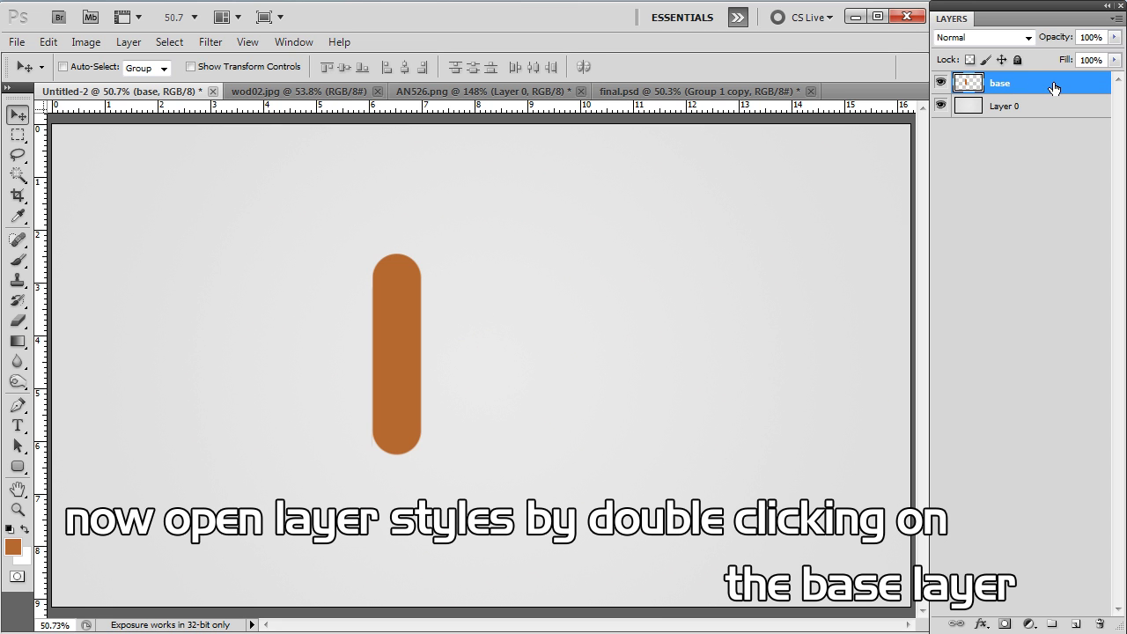
pyautogui.doubleClick(1053, 84)
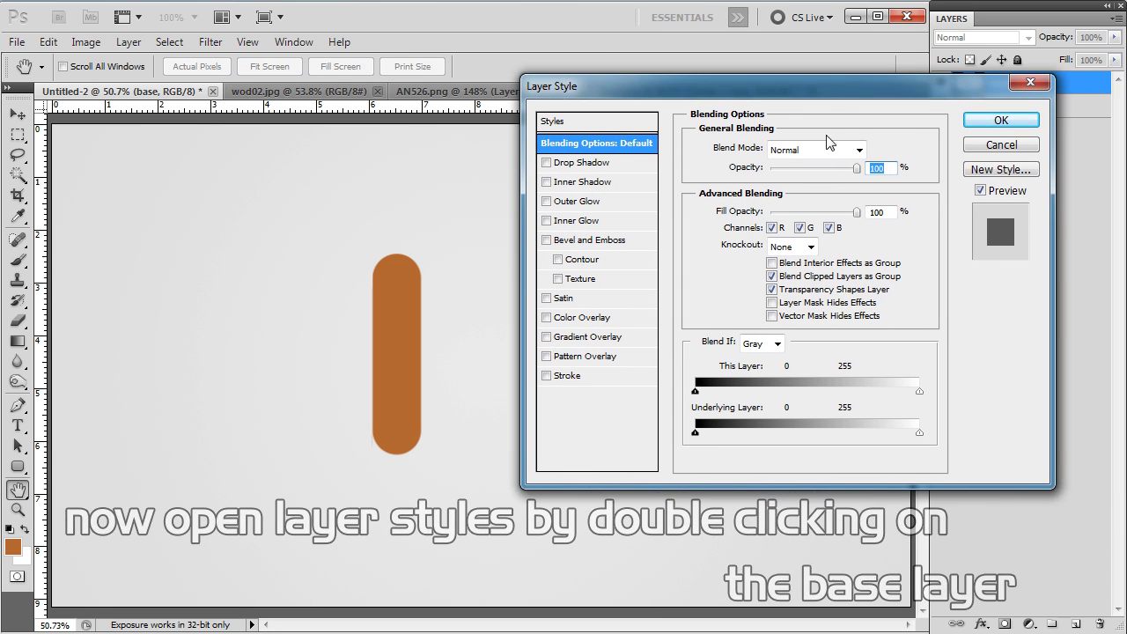
# Add a 60% opacity drop shadow and a bevel and emboss with a yellow highlight colour
pyautogui.click(614, 166)
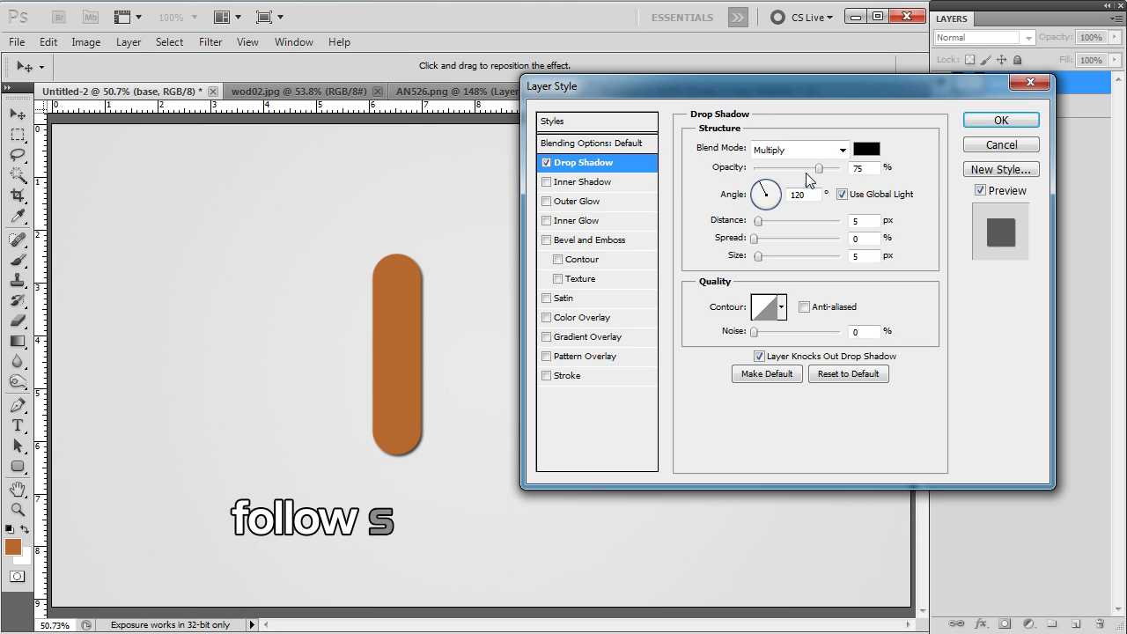
pyautogui.moveTo(819, 168); pyautogui.dragTo(806, 168)
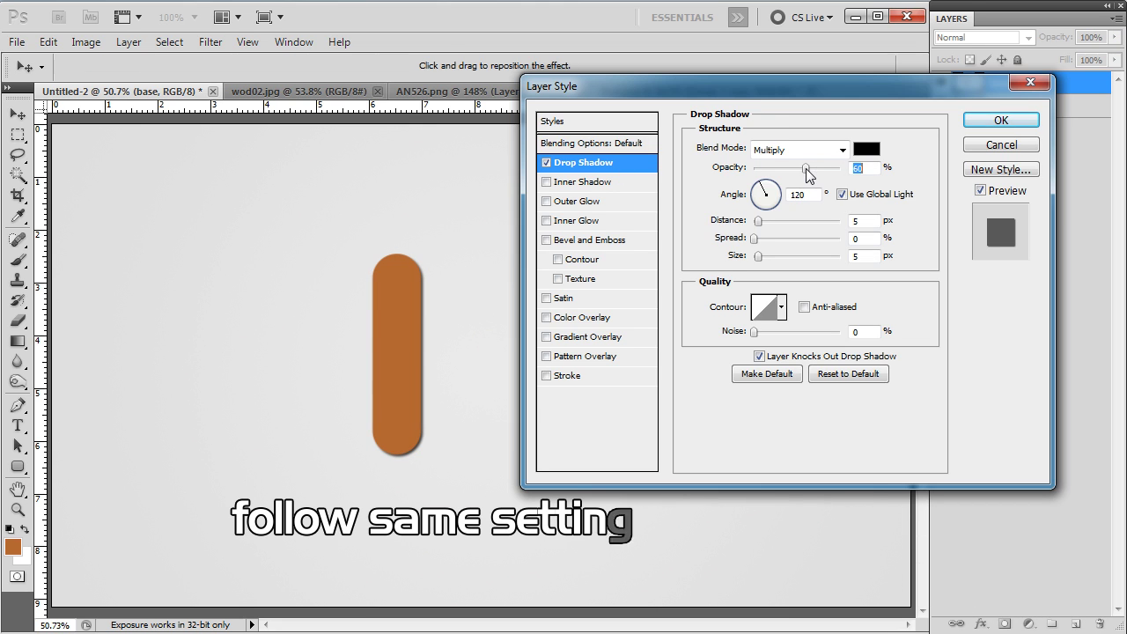
pyautogui.click(610, 240)
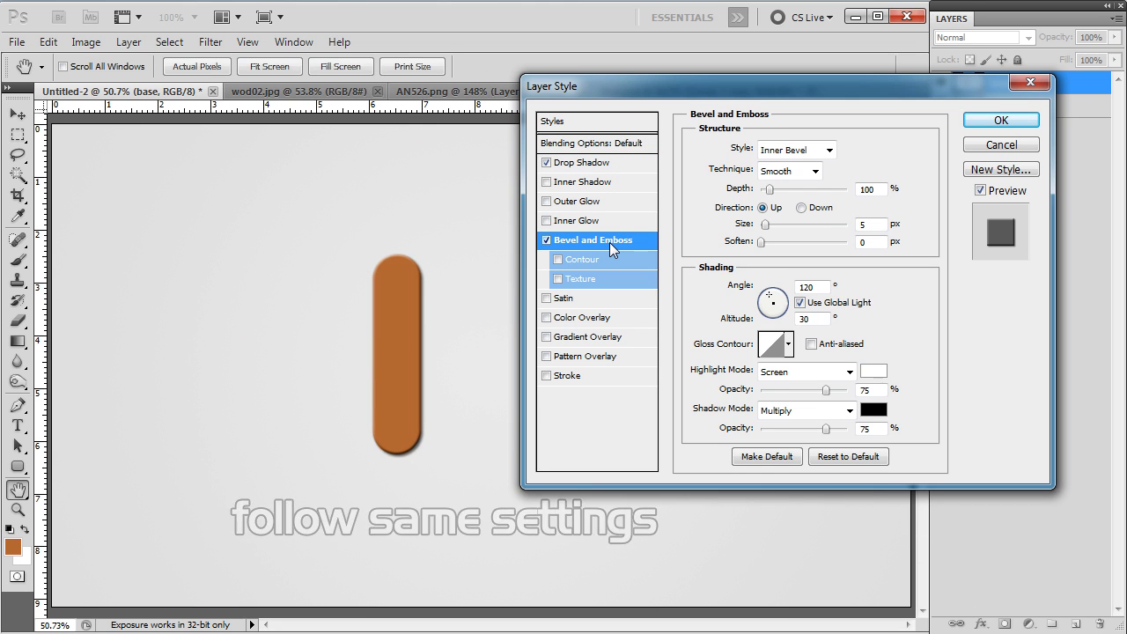
pyautogui.click(871, 371)
pyautogui.click(862, 439)
pyautogui.moveTo(775, 372); pyautogui.dragTo(789, 264)
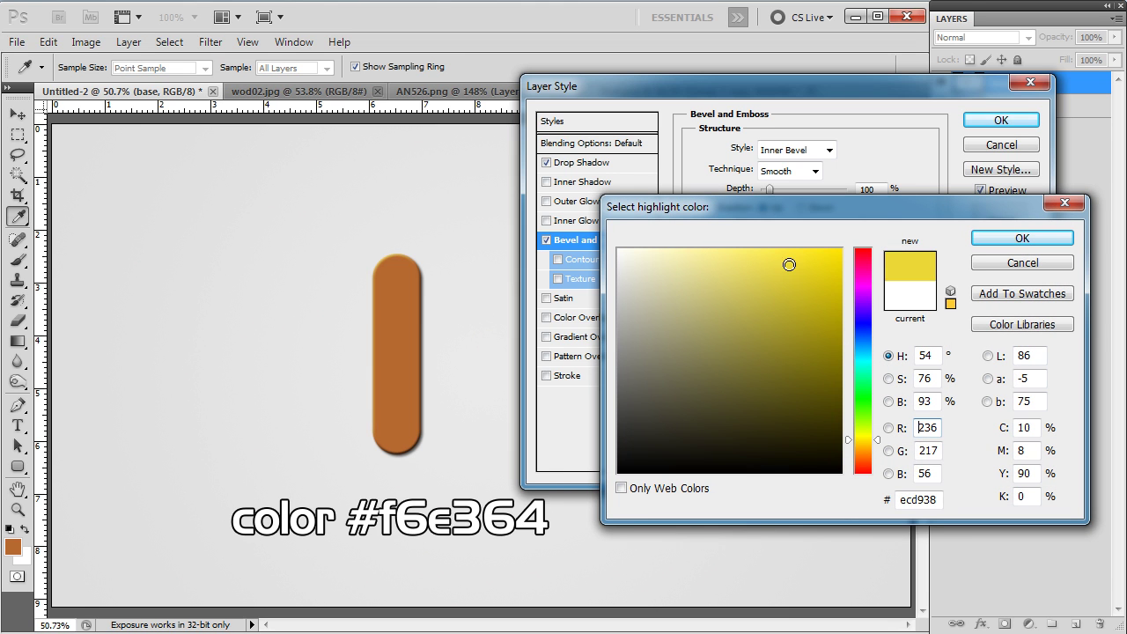
pyautogui.click(986, 246)
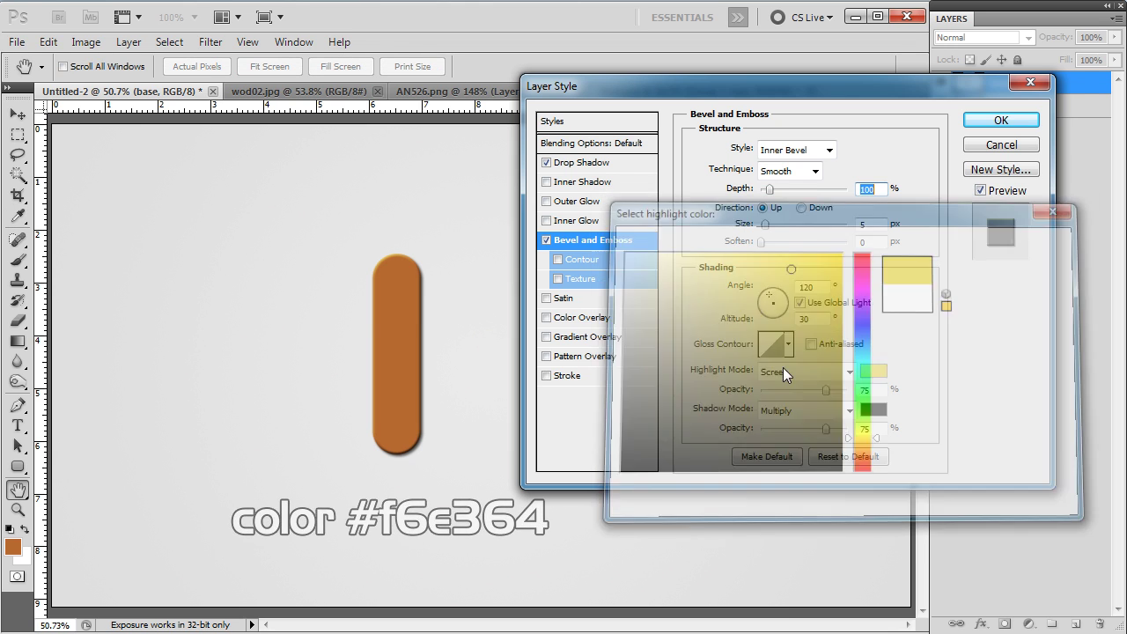
# Set the bevel shadow colour to dark brown and apply the layer effects
pyautogui.click(874, 410)
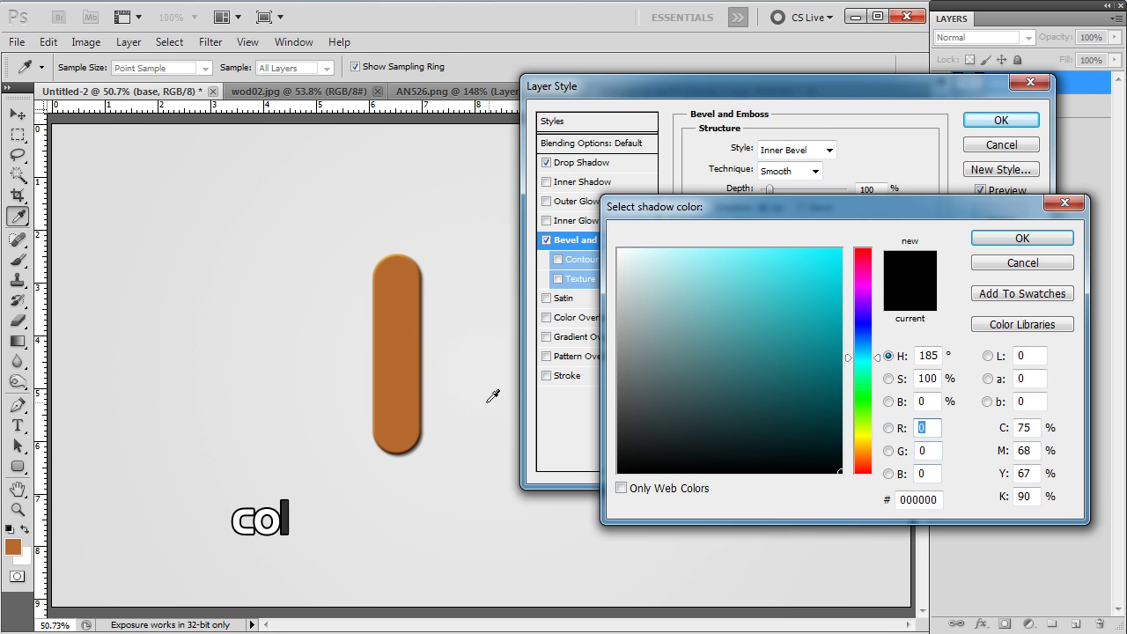
pyautogui.click(395, 394)
pyautogui.click(772, 398)
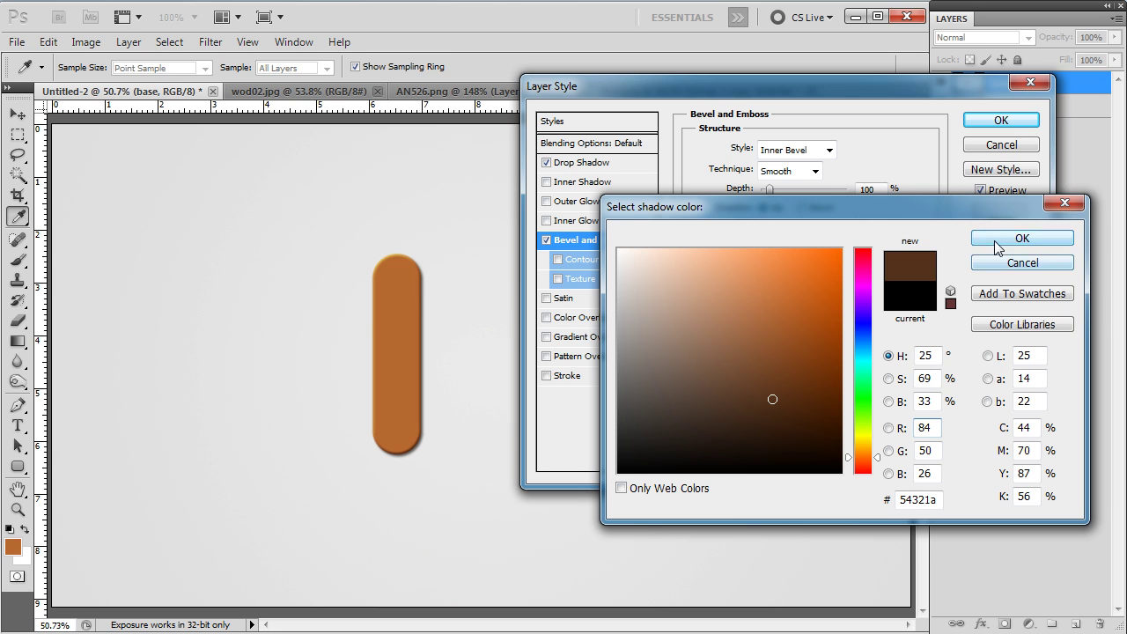
pyautogui.click(1022, 238)
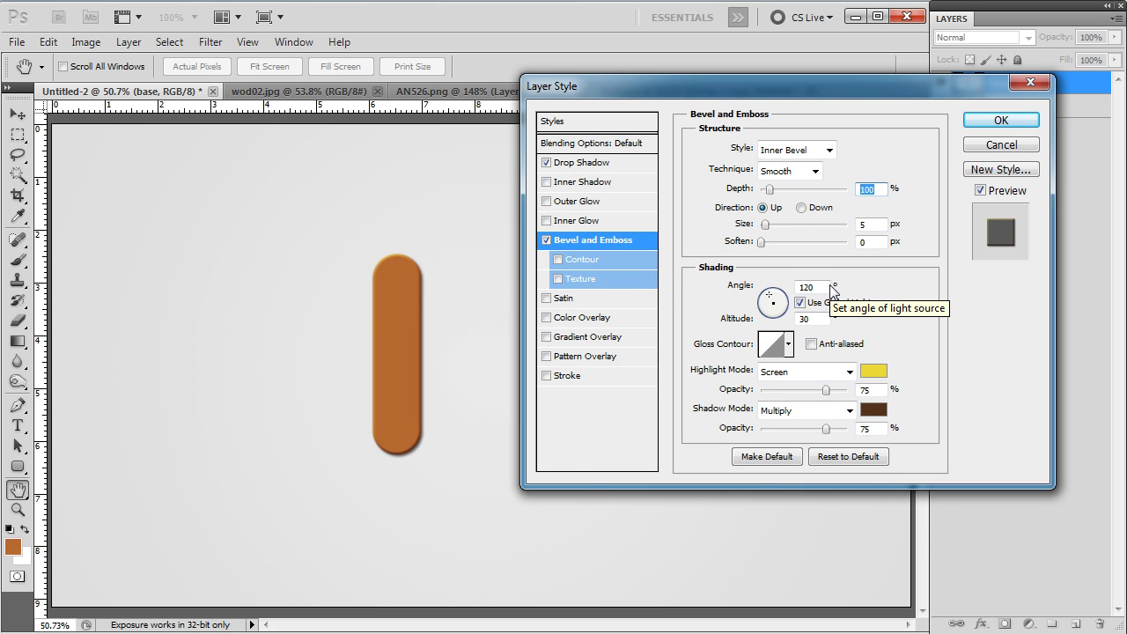
pyautogui.click(986, 123)
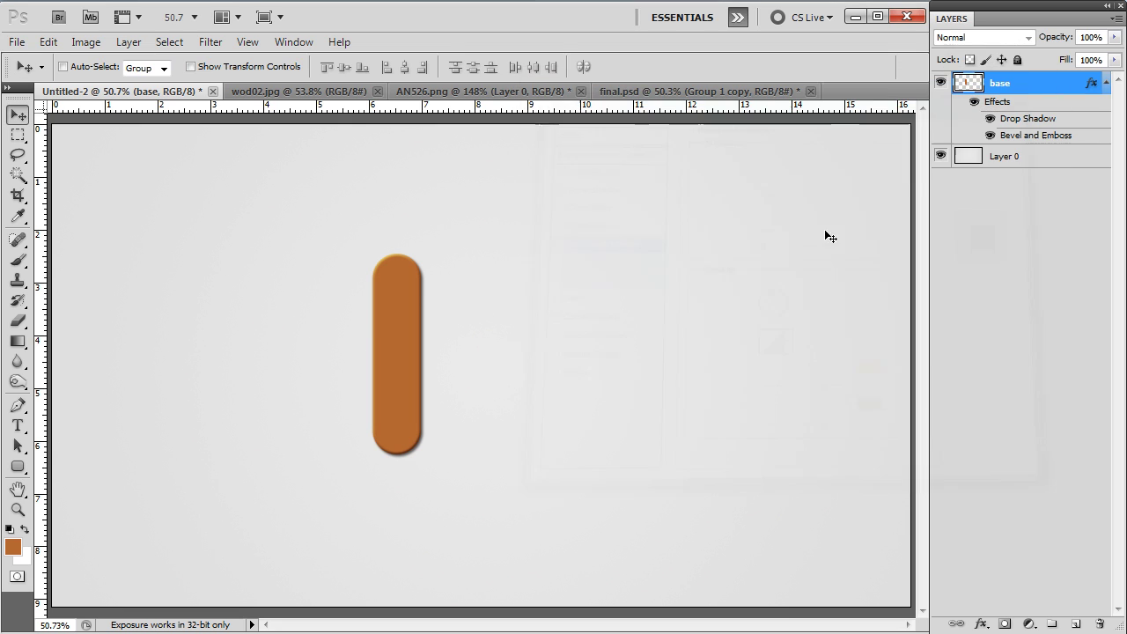
# Bring the wod02.jpg wood texture into the stick document as a new layer over the stick
pyautogui.click(303, 91)
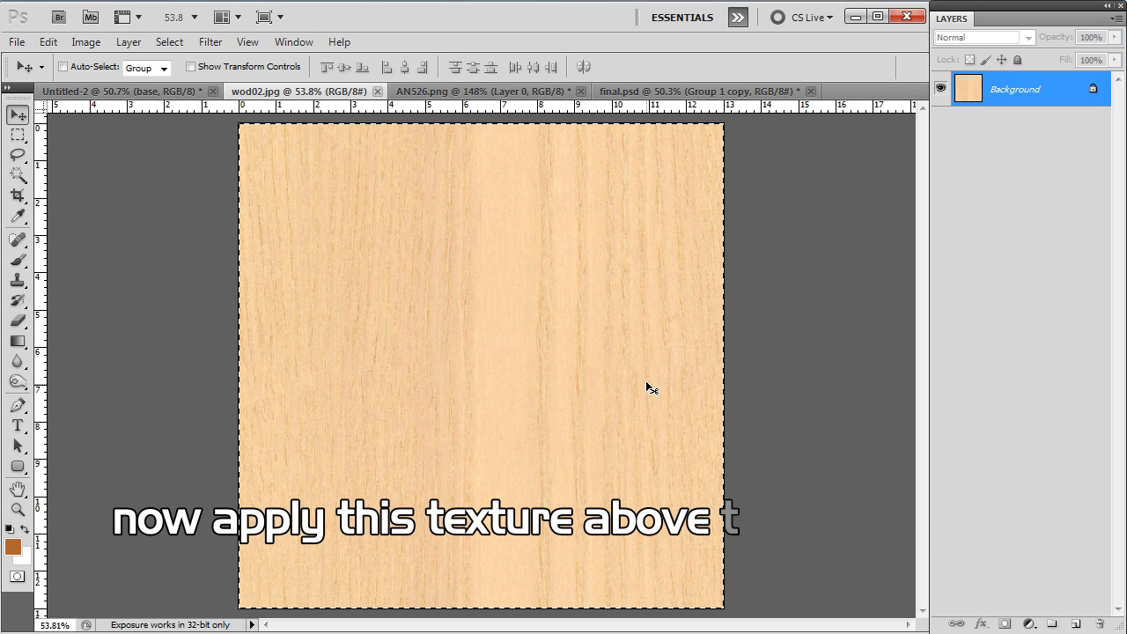
pyautogui.moveTo(645, 373); pyautogui.dragTo(423, 259)
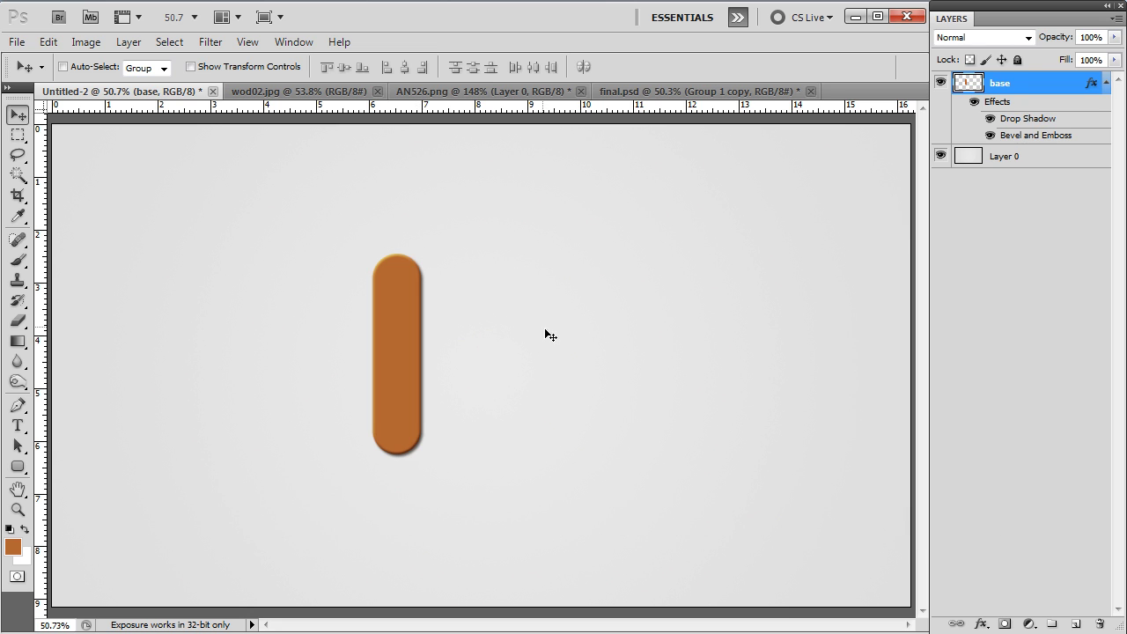
pyautogui.moveTo(546, 330); pyautogui.dragTo(550, 333)
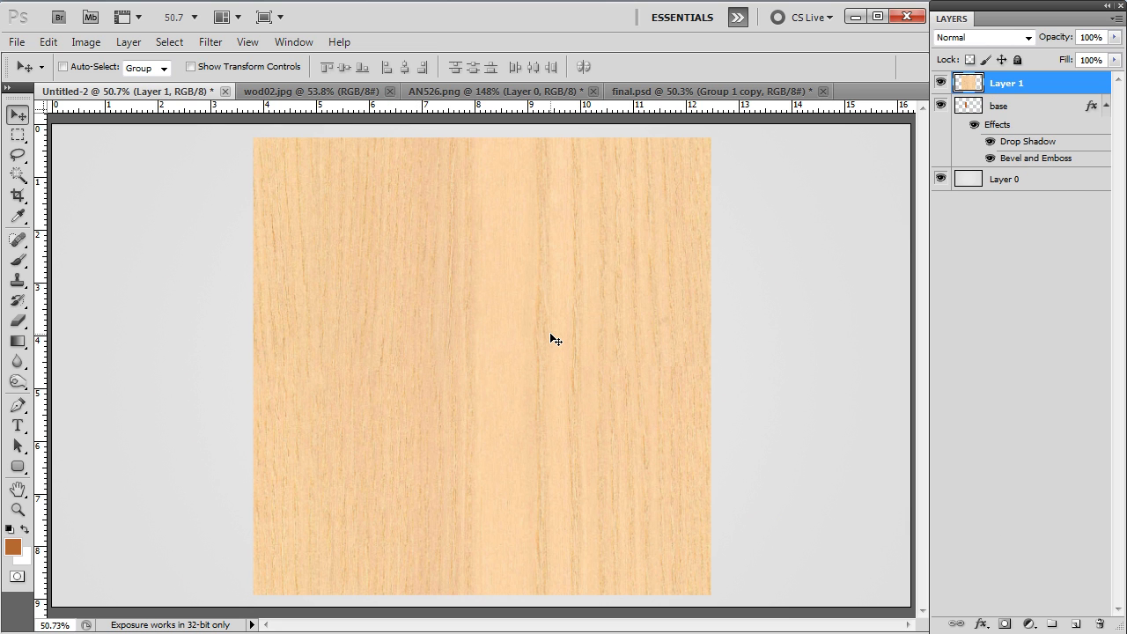
pyautogui.moveTo(588, 393); pyautogui.dragTo(558, 397)
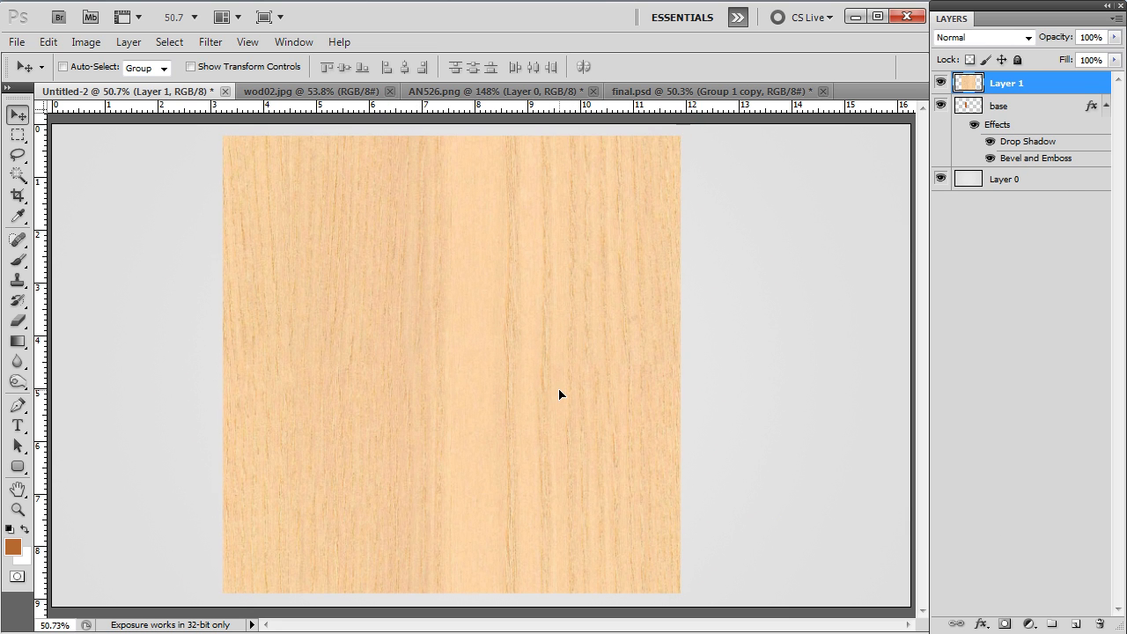
# Trim the wood layer to the stick's shape by deleting everything outside the base selection
pyautogui.keyDown('ctrl'); pyautogui.click(969, 110); pyautogui.keyUp('ctrl')
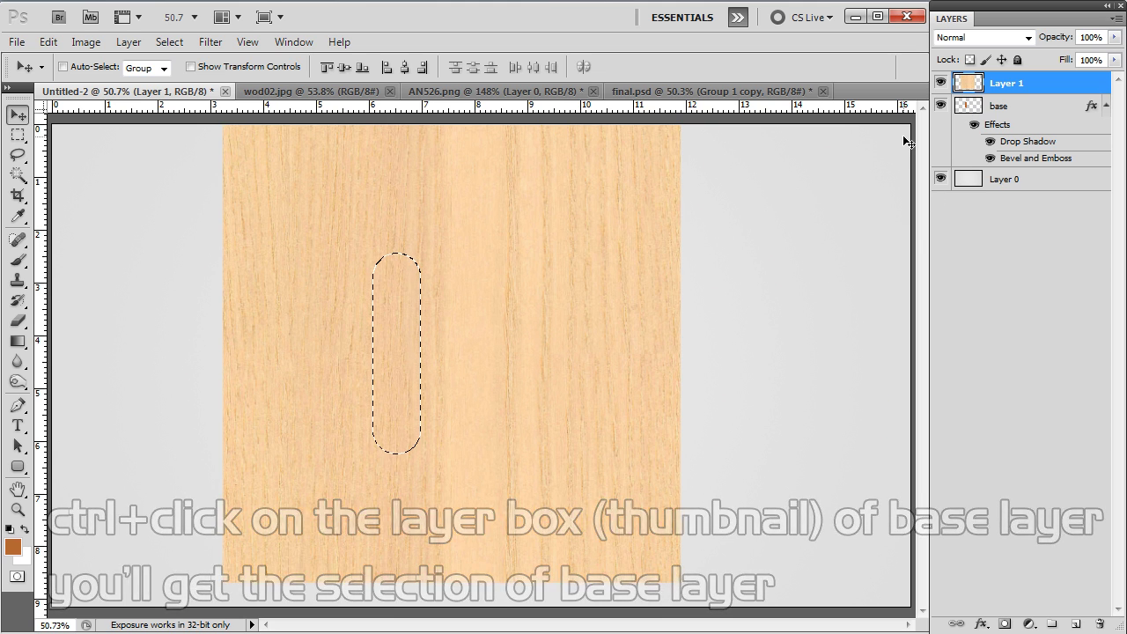
pyautogui.hotkey('ctrl', 'shift', 'i')
pyautogui.press('Delete')
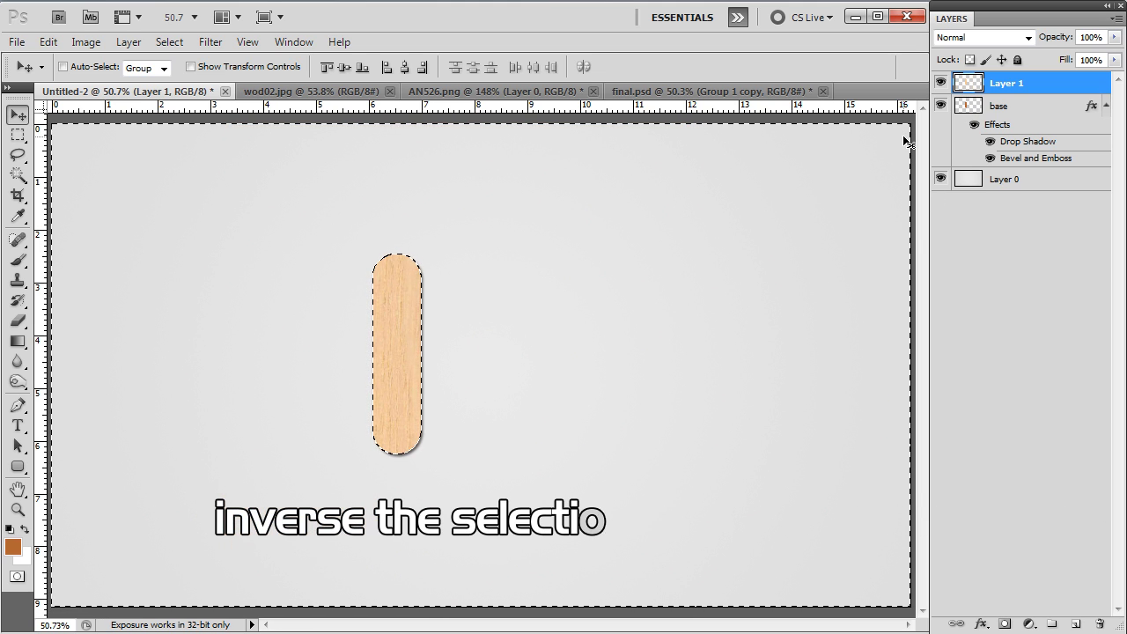
pyautogui.hotkey('ctrl', 'd')
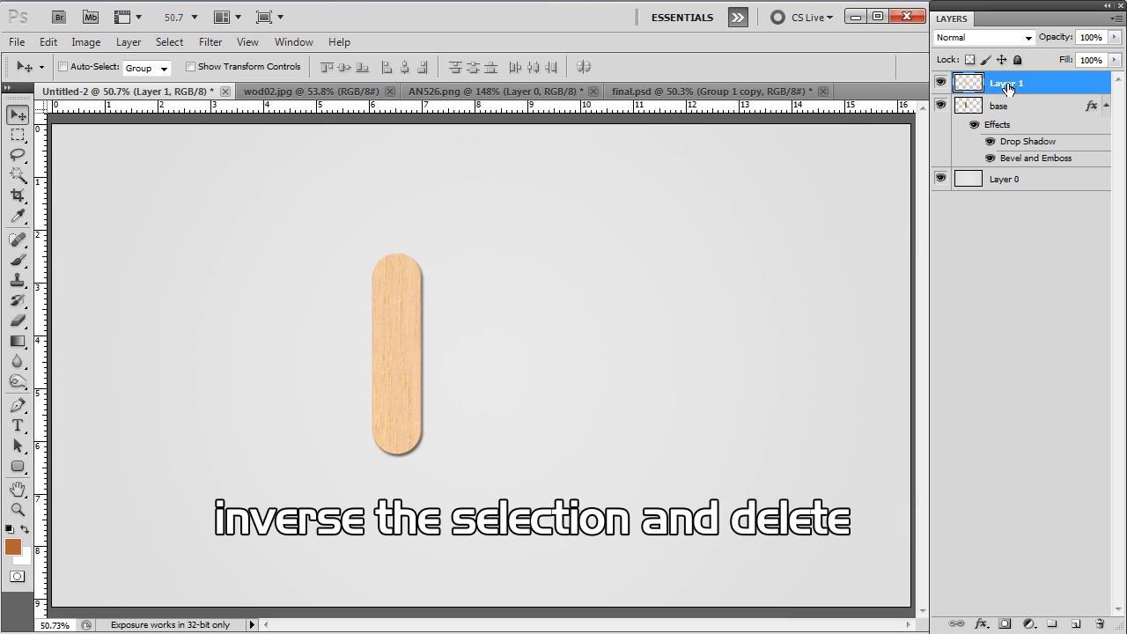
pyautogui.doubleClick(1007, 85)
pyautogui.write('t')
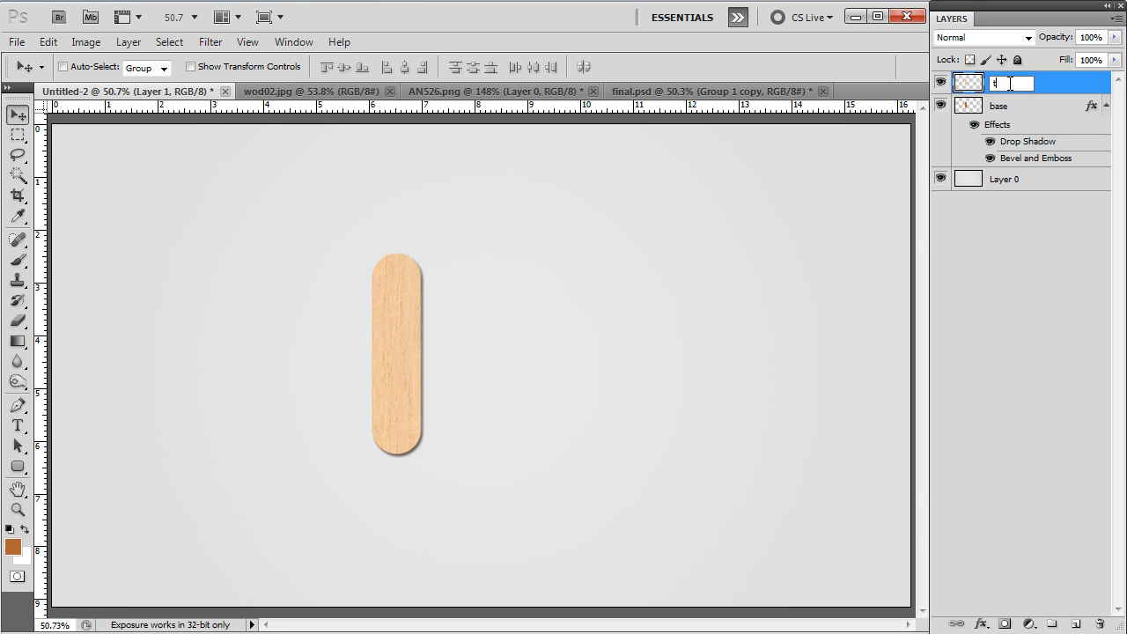
# Rename the wood layer 'texture' and set its blend mode to Soft Light
pyautogui.write('exture')
pyautogui.press('Return')
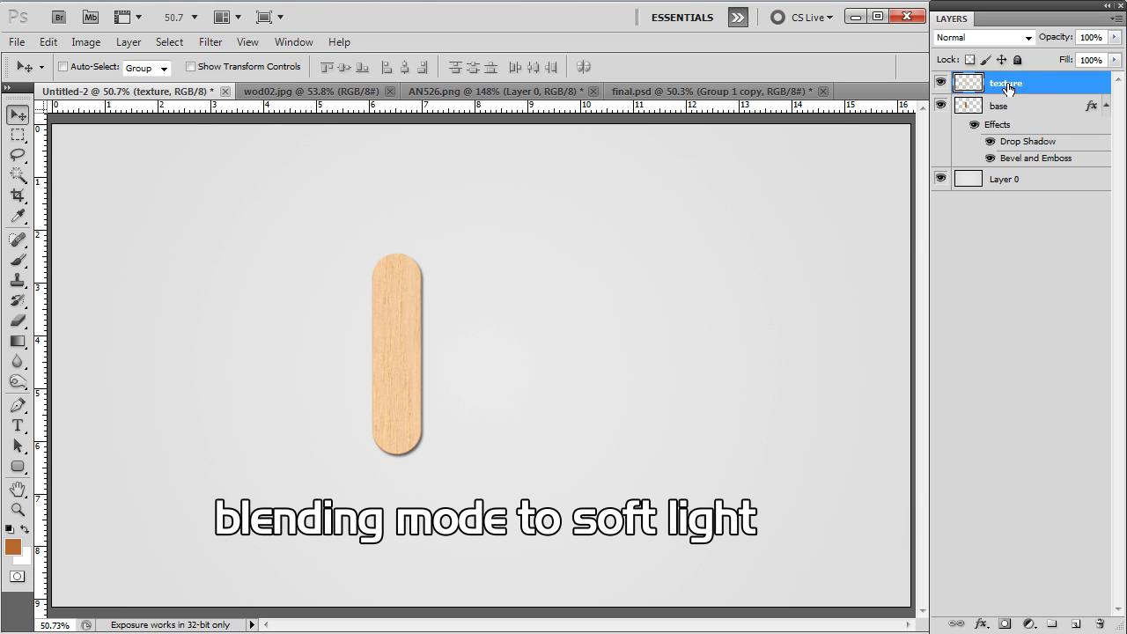
pyautogui.click(1021, 37)
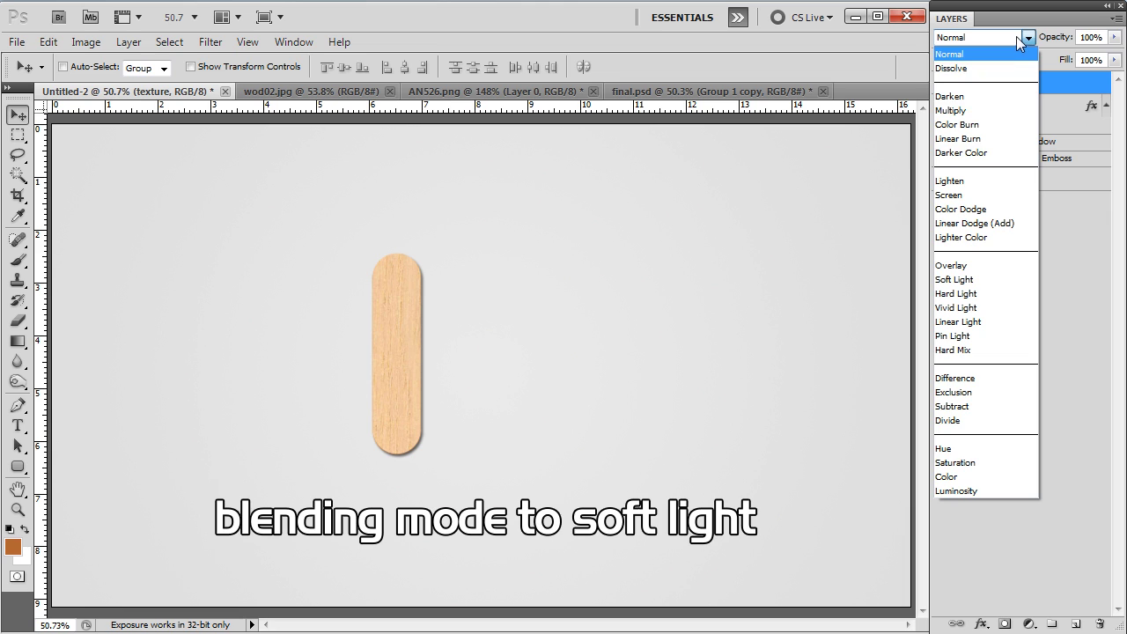
pyautogui.click(964, 279)
pyautogui.click(786, 285)
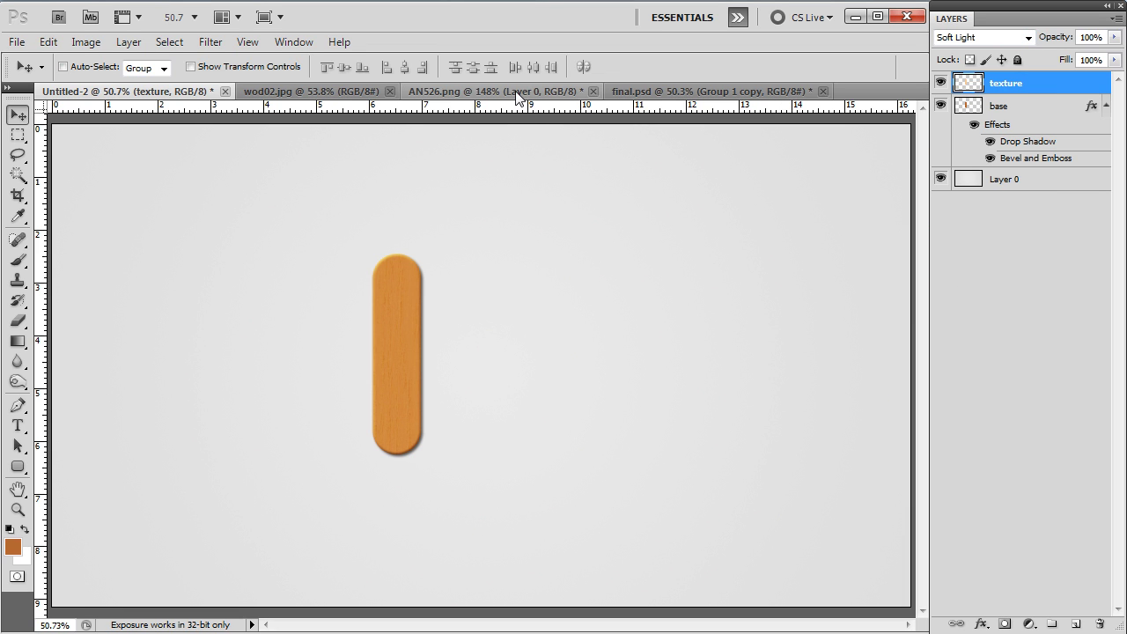
# Paste the AN526.png screw image into the stick document and fill the side-view screw with white
pyautogui.click(520, 93)
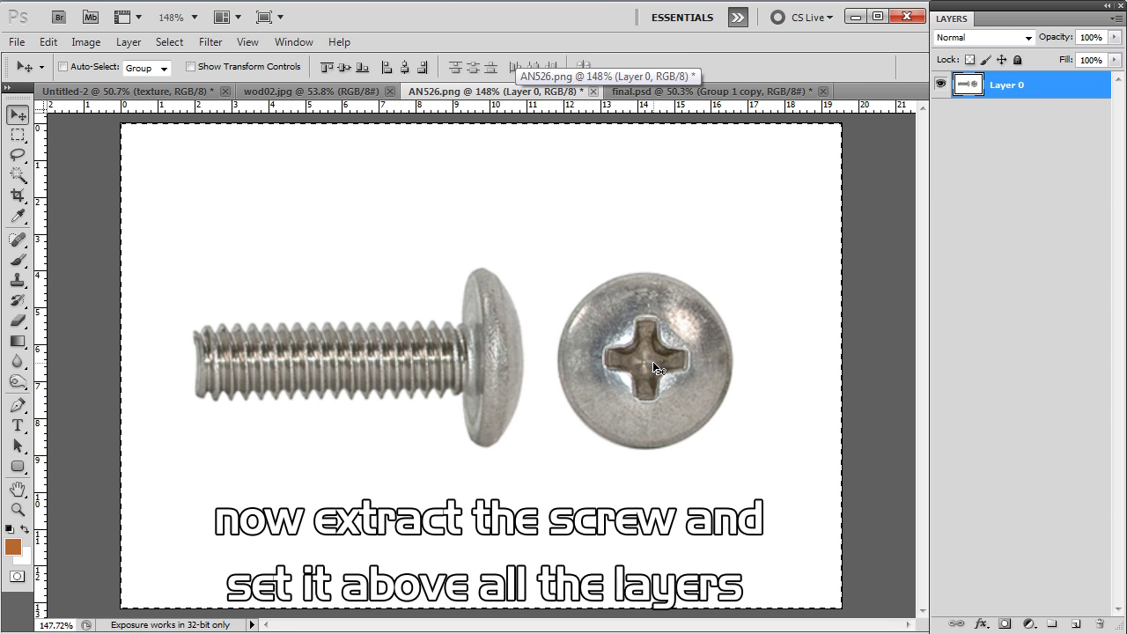
pyautogui.click(166, 91)
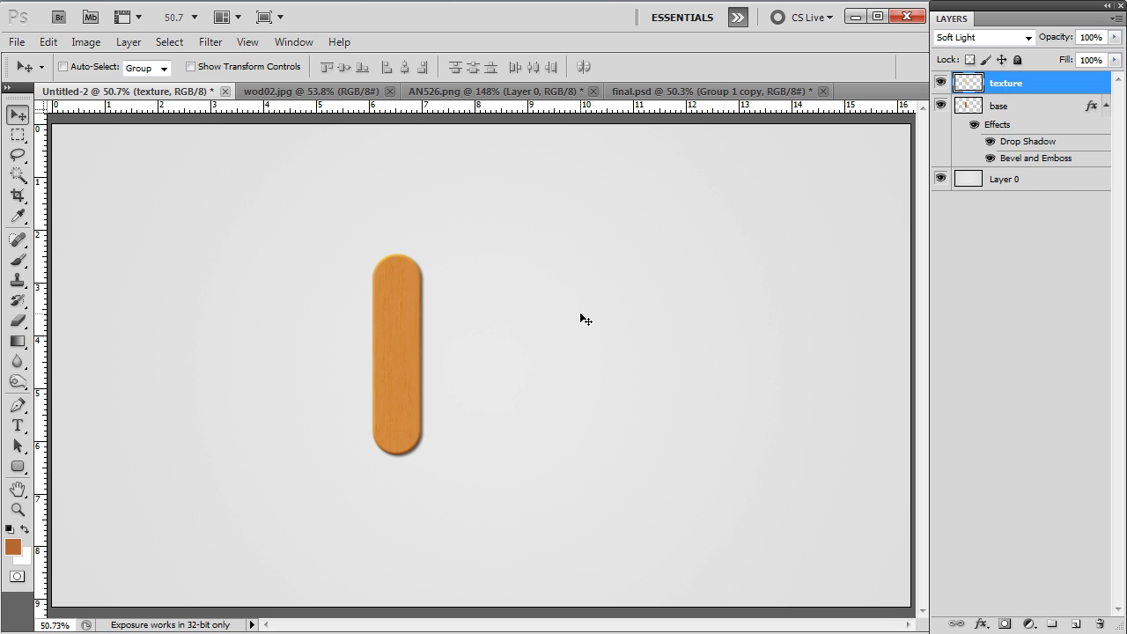
pyautogui.hotkey('ctrl', 'v')
pyautogui.press('m')
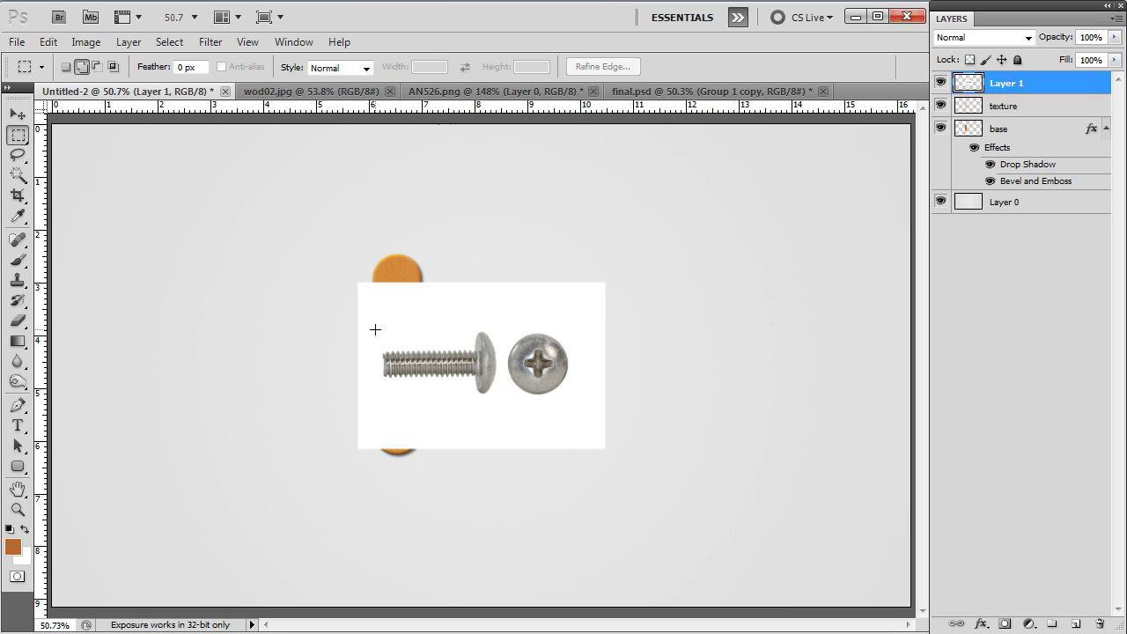
pyautogui.moveTo(375, 329); pyautogui.dragTo(497, 416)
pyautogui.press('x')
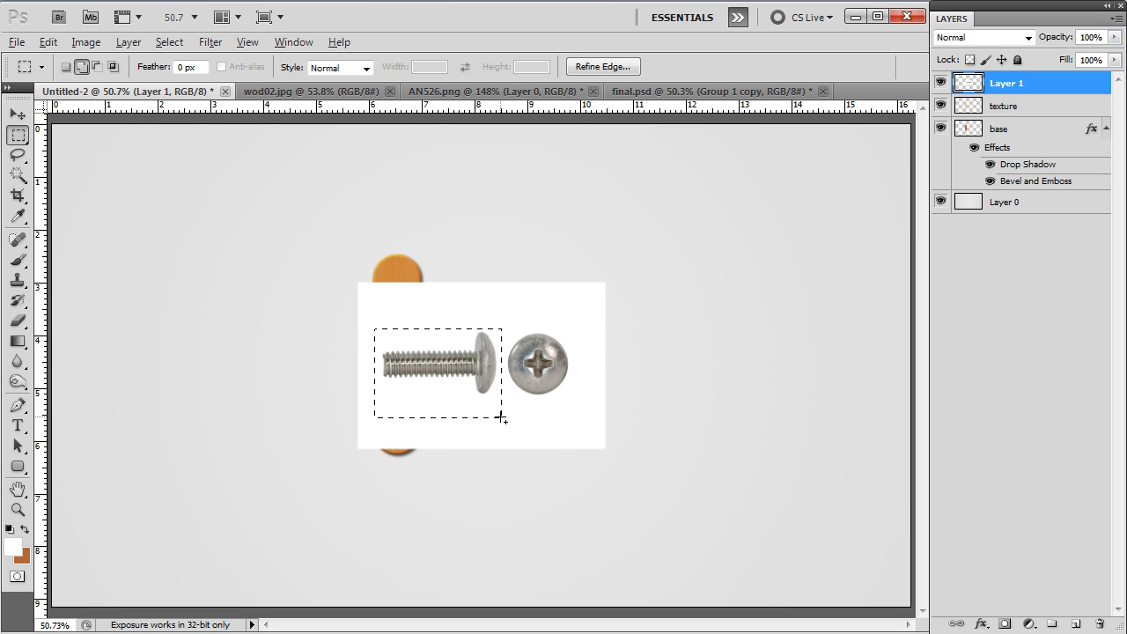
pyautogui.hotkey('alt', 'BackSpace')
pyautogui.press('d')
# Magic Wand the white backdrop and delete it, leaving only the round screw head
pyautogui.press('w')
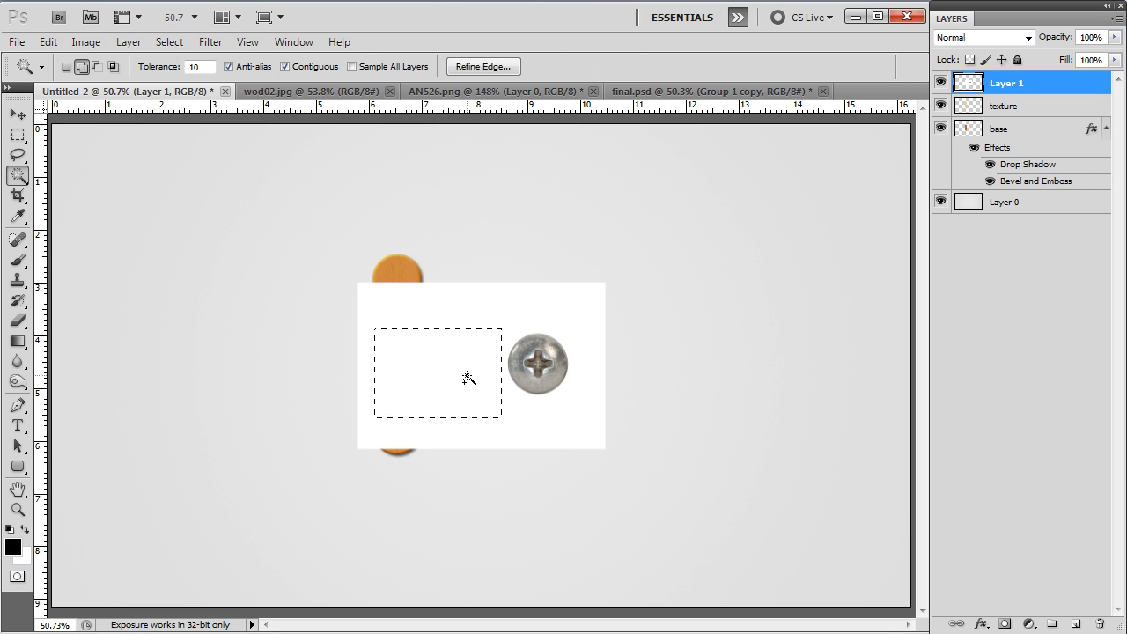
pyautogui.hotkey('ctrl', 'd')
pyautogui.click(460, 353)
pyautogui.press('Delete')
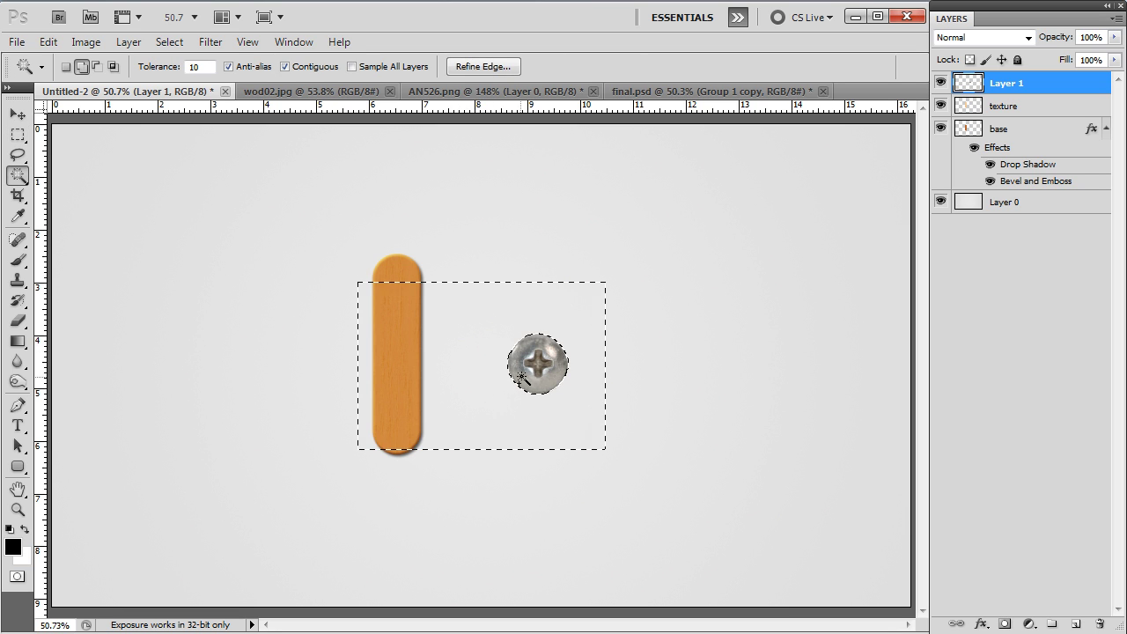
pyautogui.press('v')
pyautogui.hotkey('ctrl', 'd')
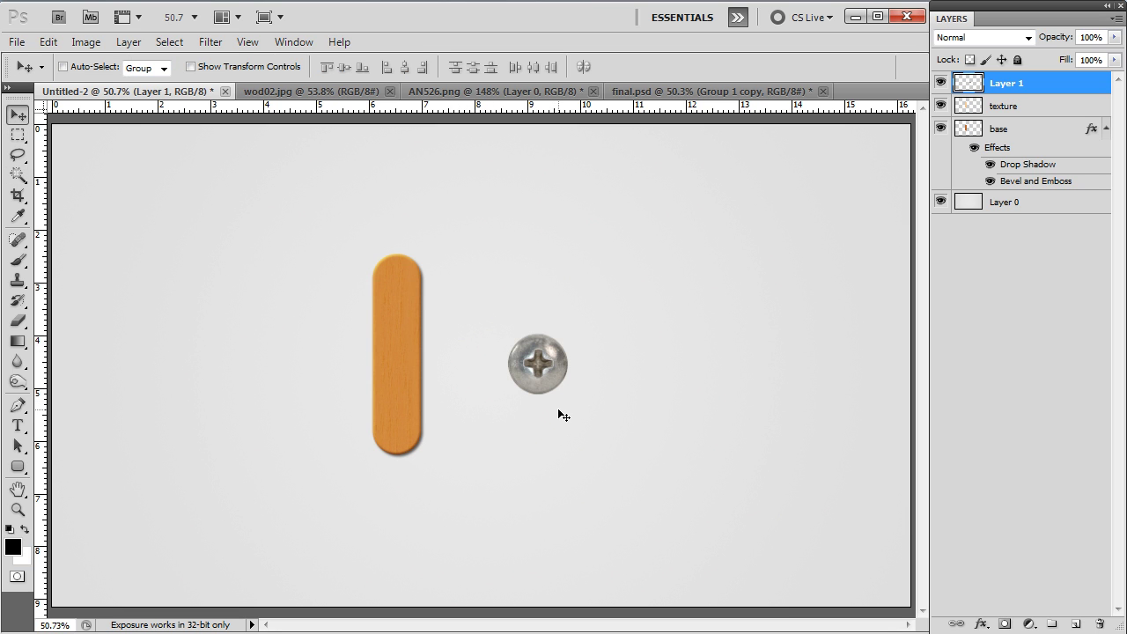
# Move the screw head onto the top of the stick and scale it down to about 51%
pyautogui.moveTo(507, 357); pyautogui.dragTo(404, 300)
pyautogui.hotkey('ctrl', 't')
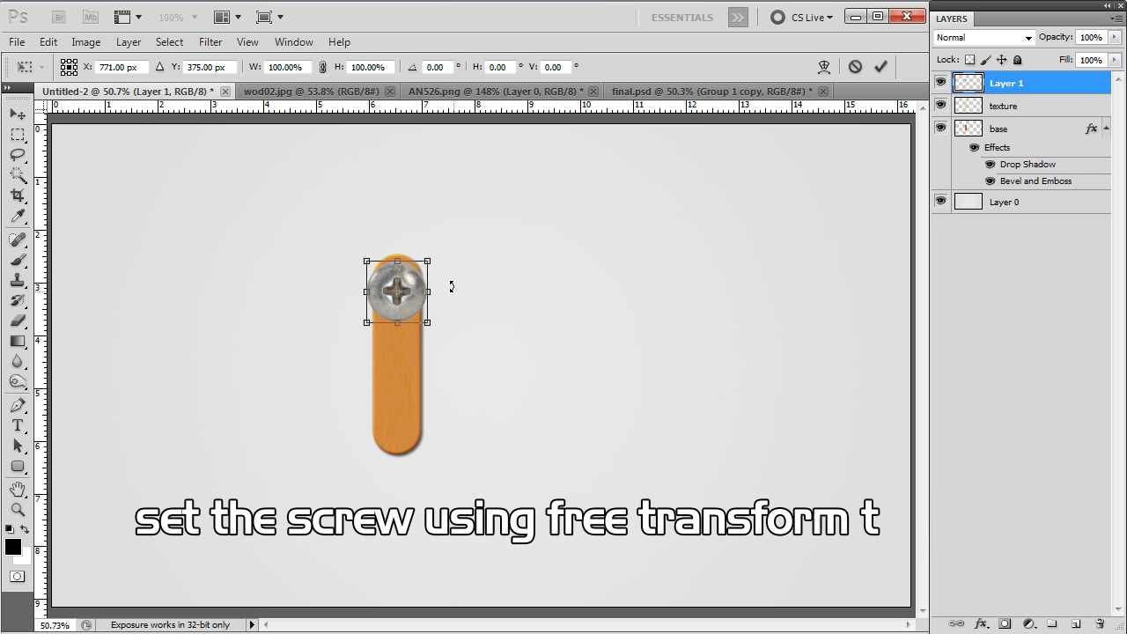
pyautogui.moveTo(433, 259); pyautogui.dragTo(419, 273)
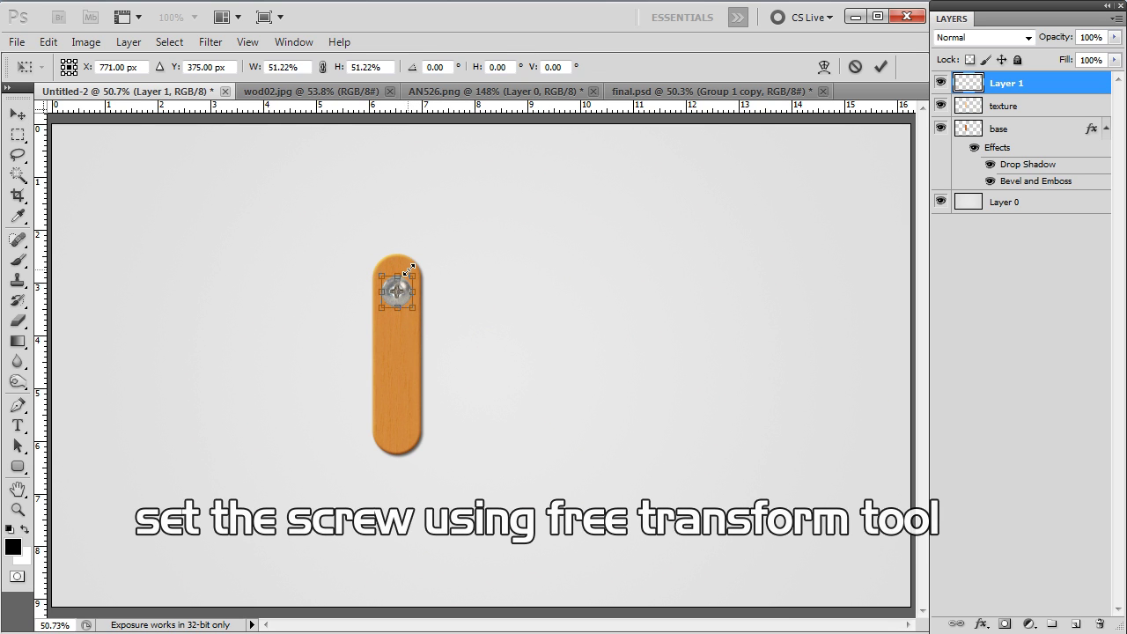
pyautogui.press('Return')
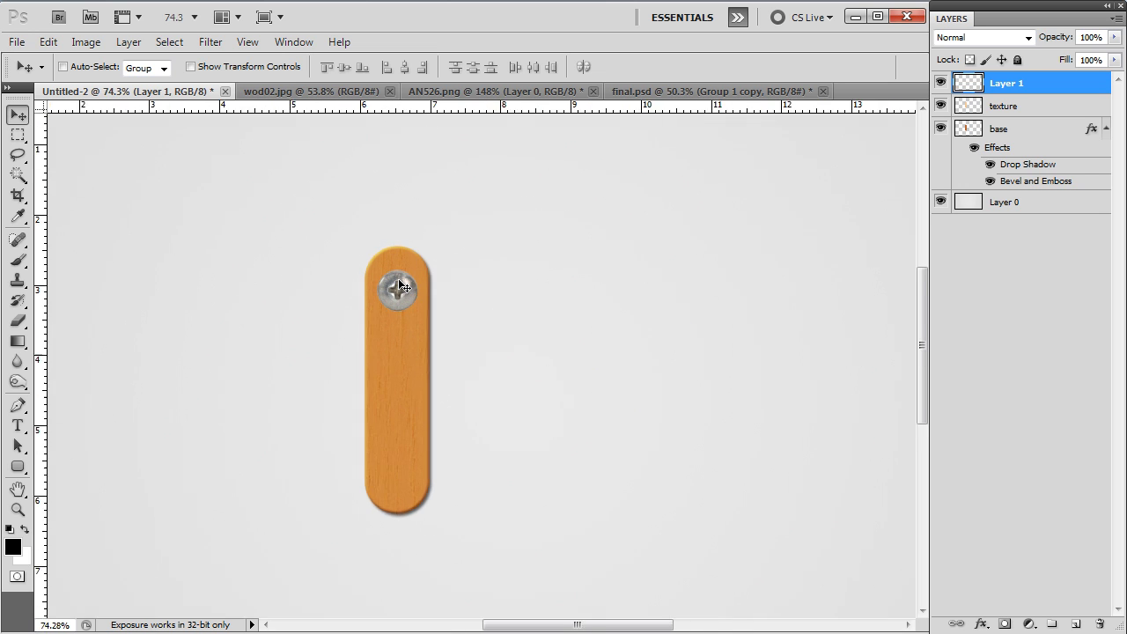
pyautogui.scroll(5, 398, 286)
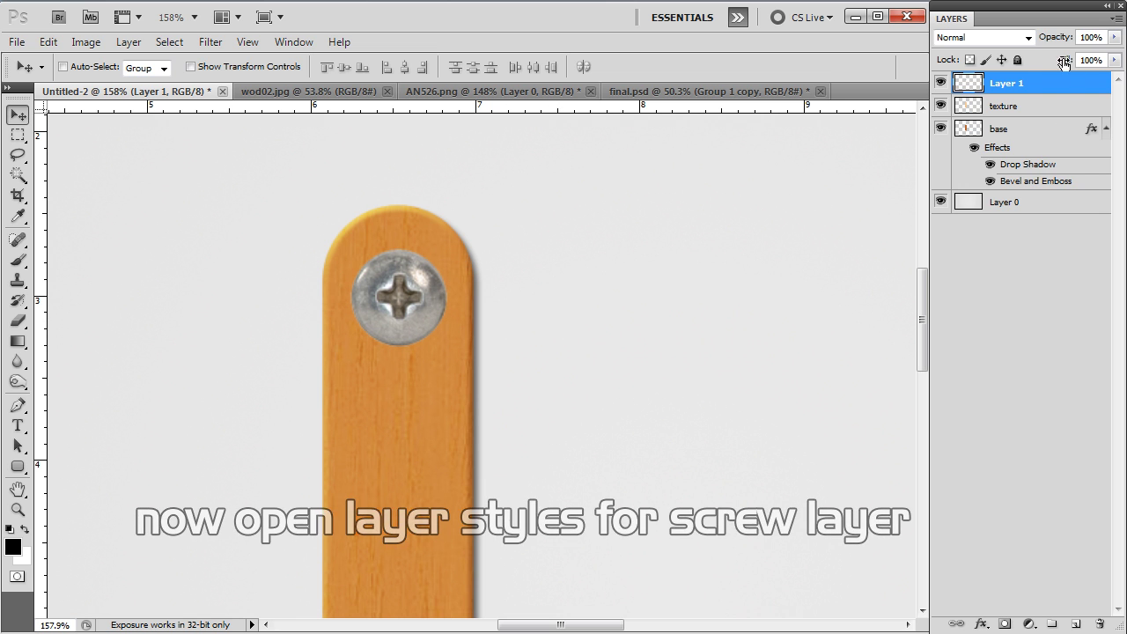
# Give the screw layer a Bevel and Emboss in the Pillow Emboss style
pyautogui.doubleClick(1088, 86)
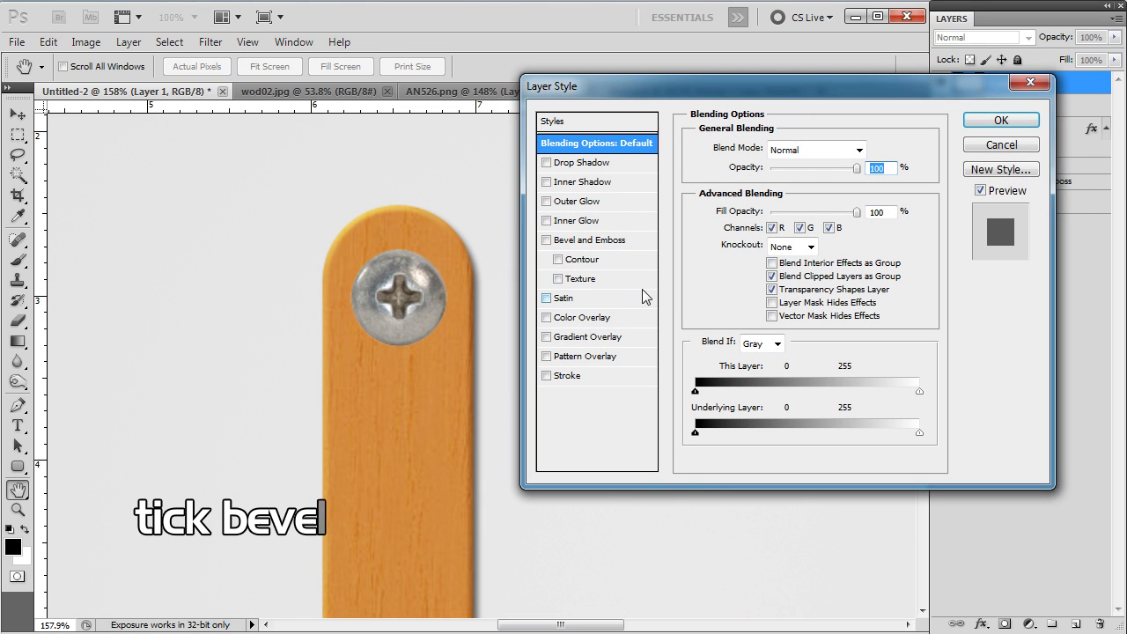
pyautogui.click(605, 244)
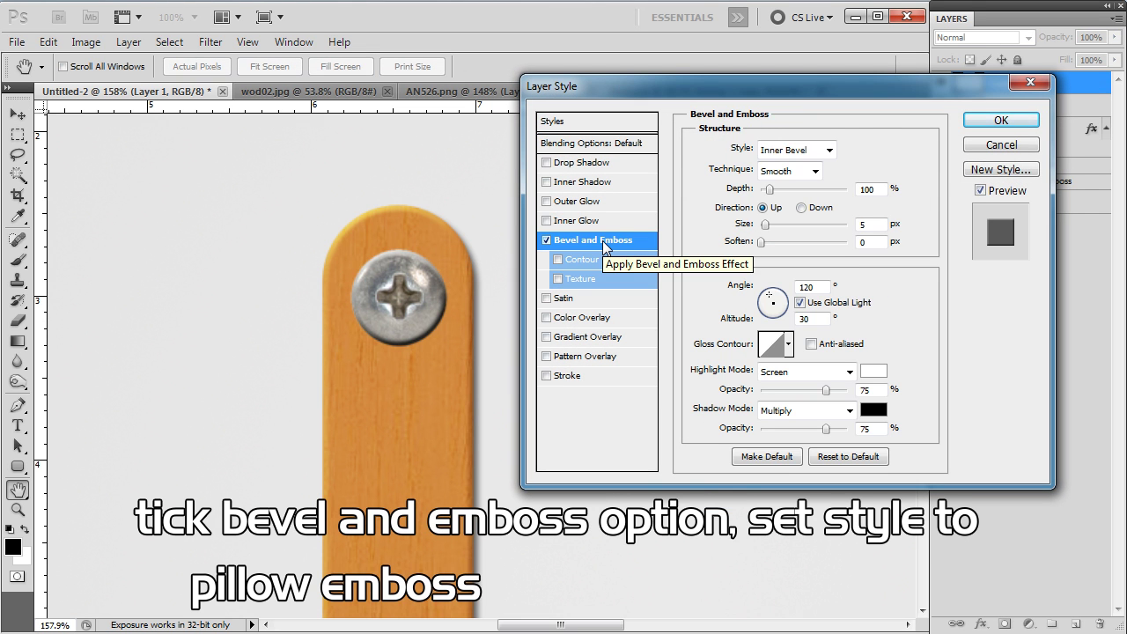
pyautogui.click(828, 151)
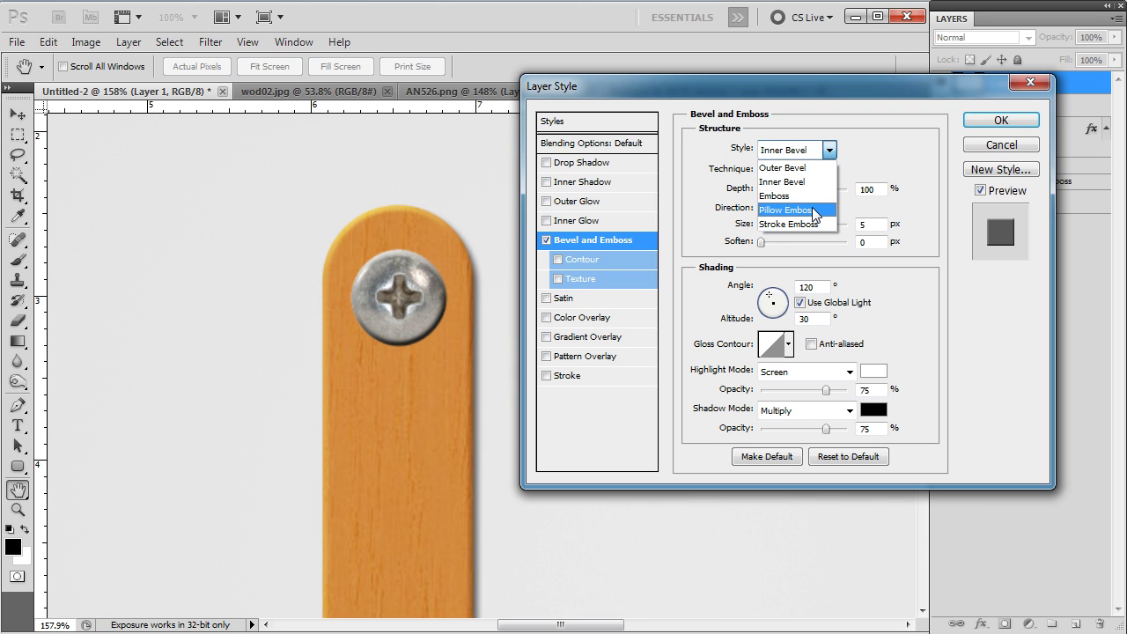
pyautogui.click(812, 212)
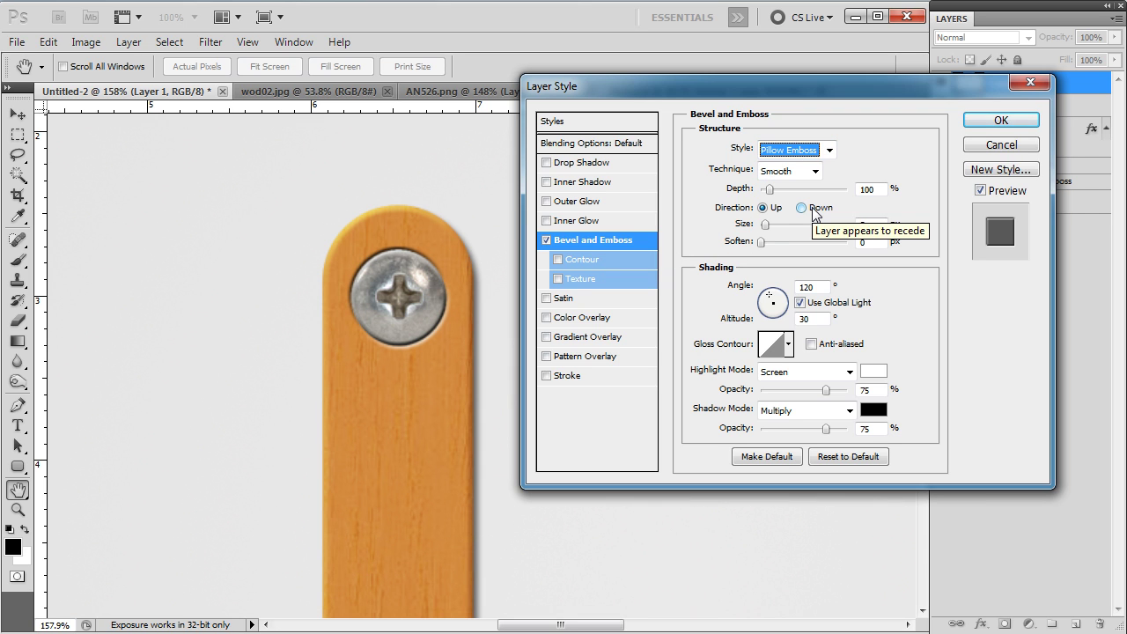
pyautogui.click(983, 123)
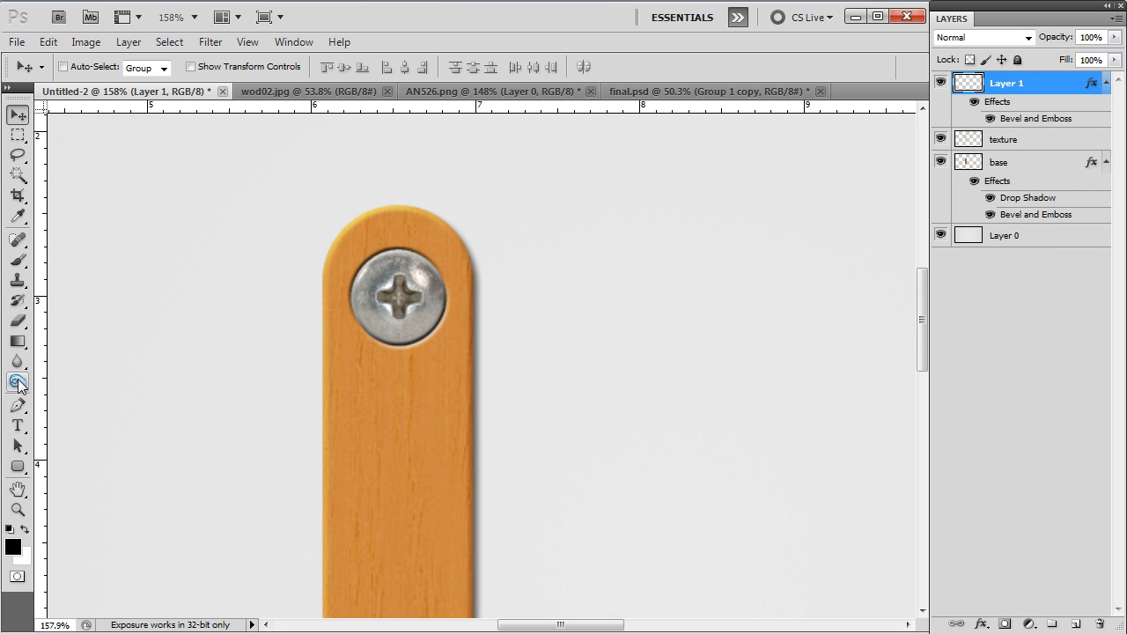
# Darken the screw's central cross slot with the Burn tool, then fit the image on screen
pyautogui.moveTo(18, 384); pyautogui.dragTo(80, 398)
pyautogui.scroll(2, 385, 292)
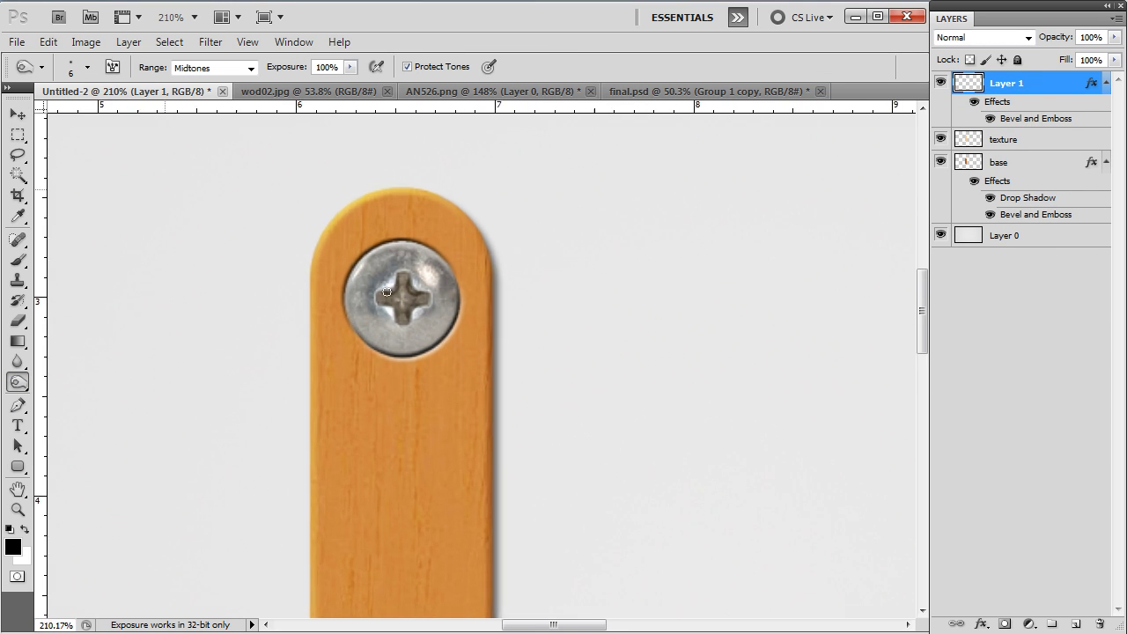
pyautogui.scroll(1, 386, 292)
pyautogui.scroll(2, 385, 292)
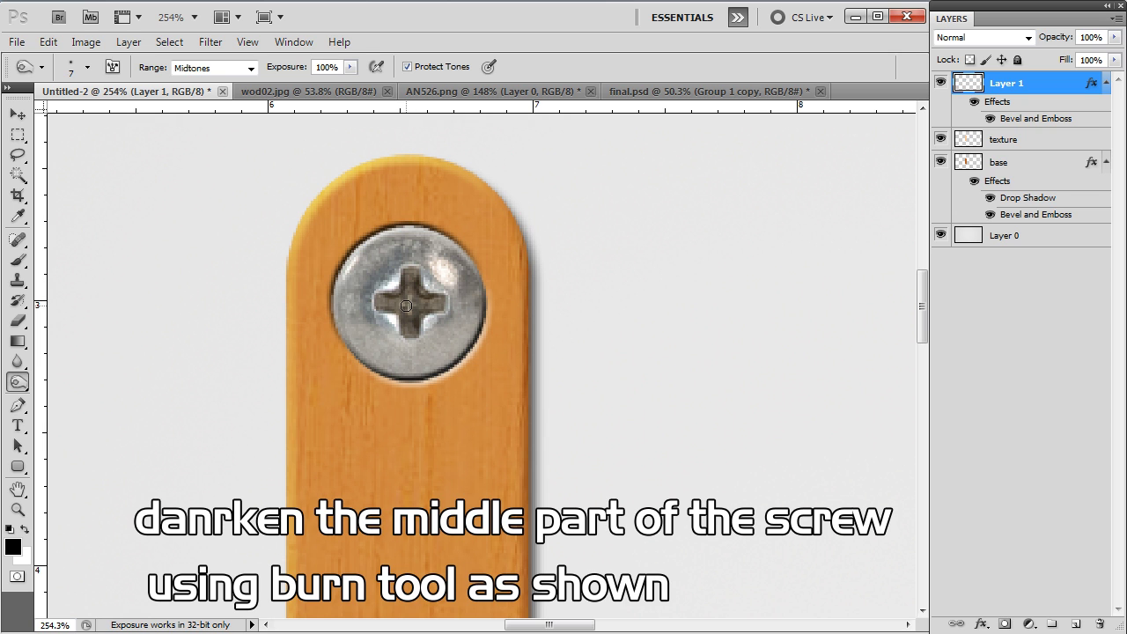
pyautogui.moveTo(444, 304); pyautogui.dragTo(409, 302)
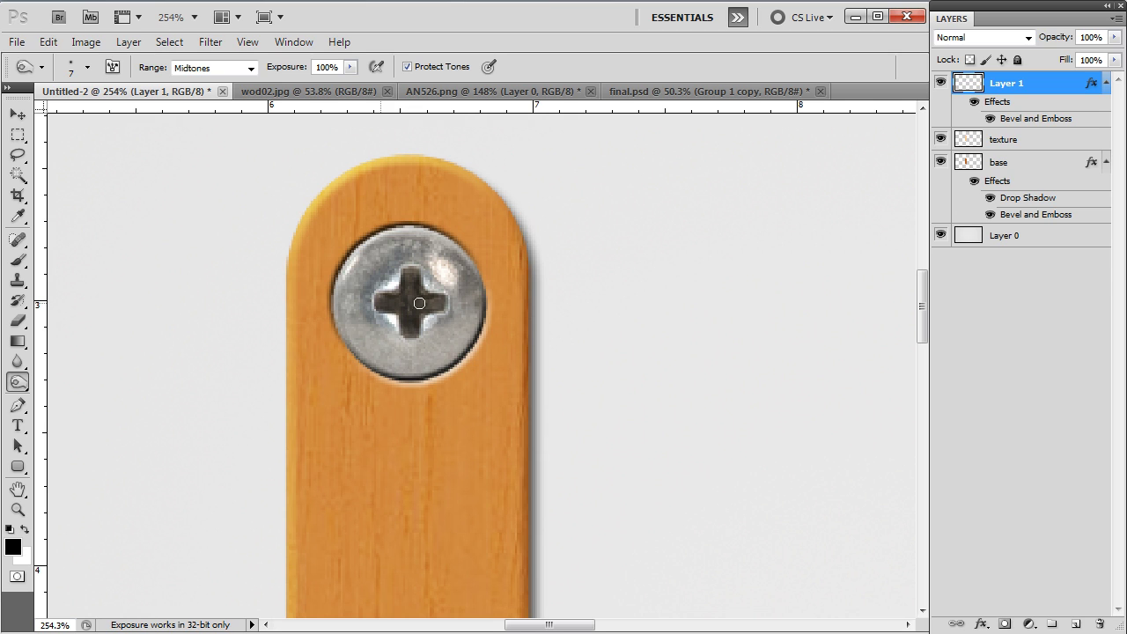
pyautogui.press('v')
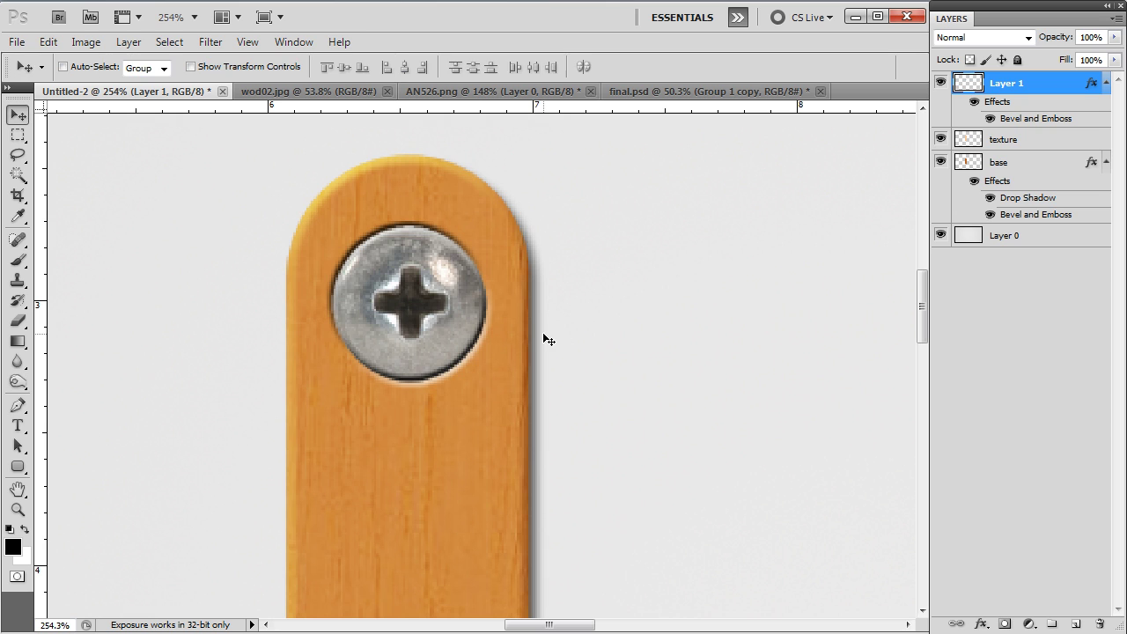
pyautogui.hotkey('ctrl', '0')
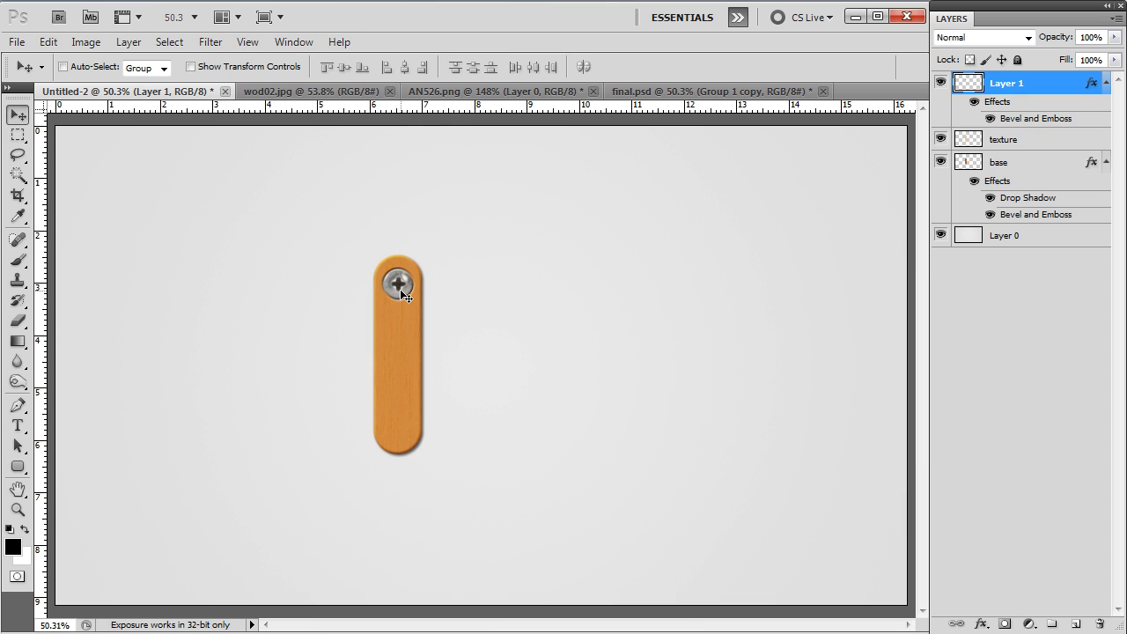
# Scale the screw to 74.47% and place a duplicate at the stick's bottom end
pyautogui.hotkey('ctrl', 't')
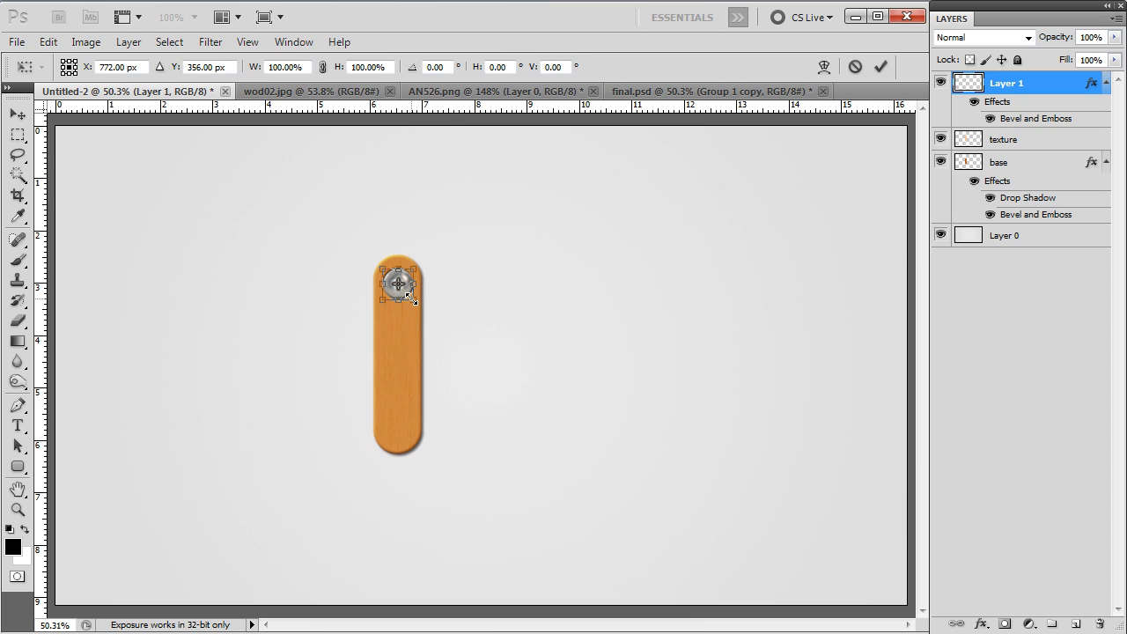
pyautogui.moveTo(410, 298); pyautogui.dragTo(404, 296)
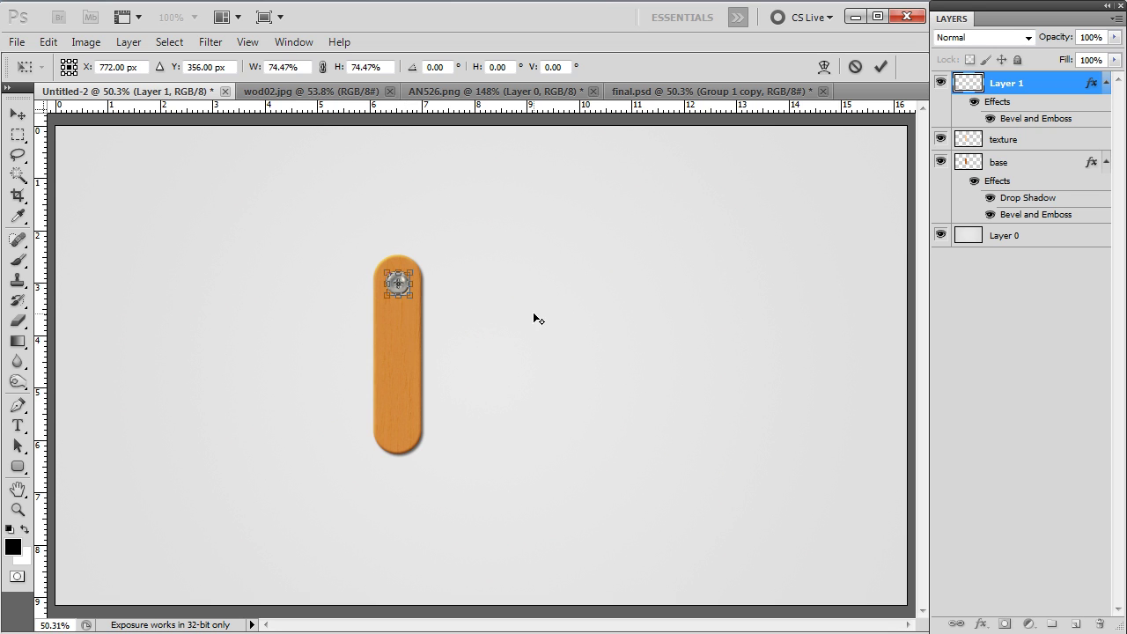
pyautogui.press('Return')
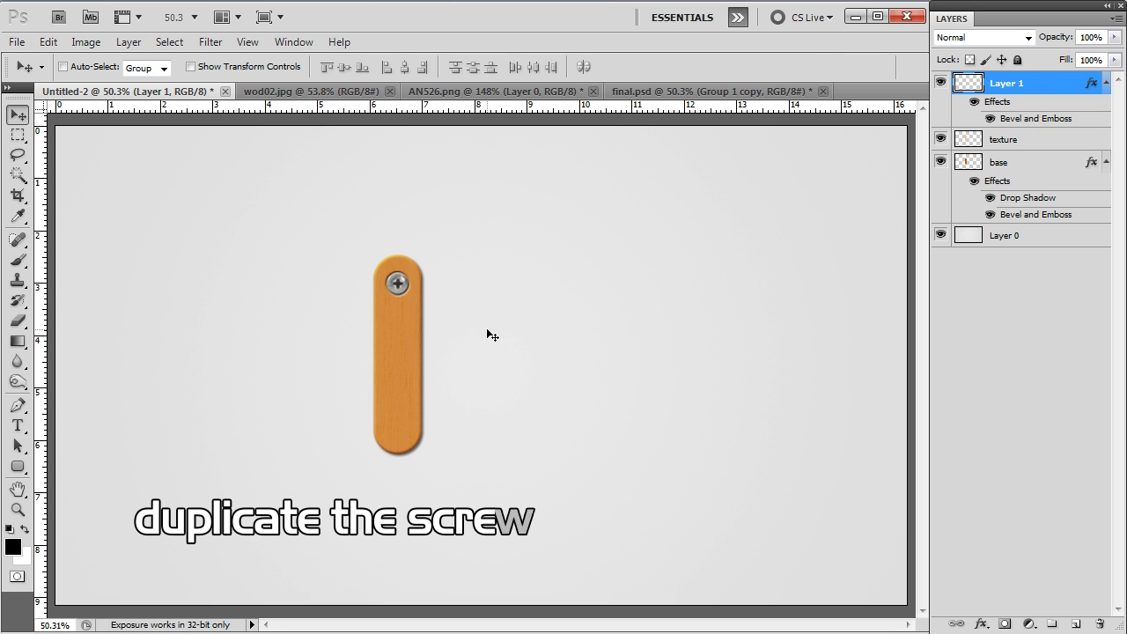
pyautogui.hotkey('ctrl', 'j')
pyautogui.moveTo(404, 286); pyautogui.dragTo(406, 428)
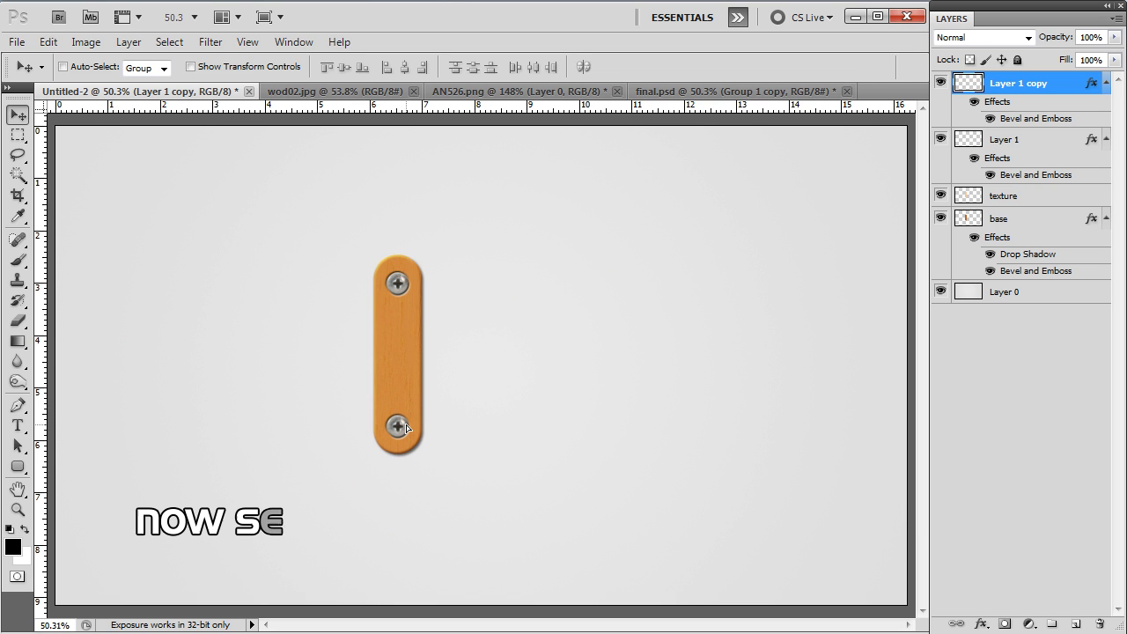
# Group the stick and screw layers as 'a' and duplicate it as 'a copy'
pyautogui.keyDown('shift'); pyautogui.click(1032, 226); pyautogui.keyUp('shift')
pyautogui.hotkey('ctrl', 'g')
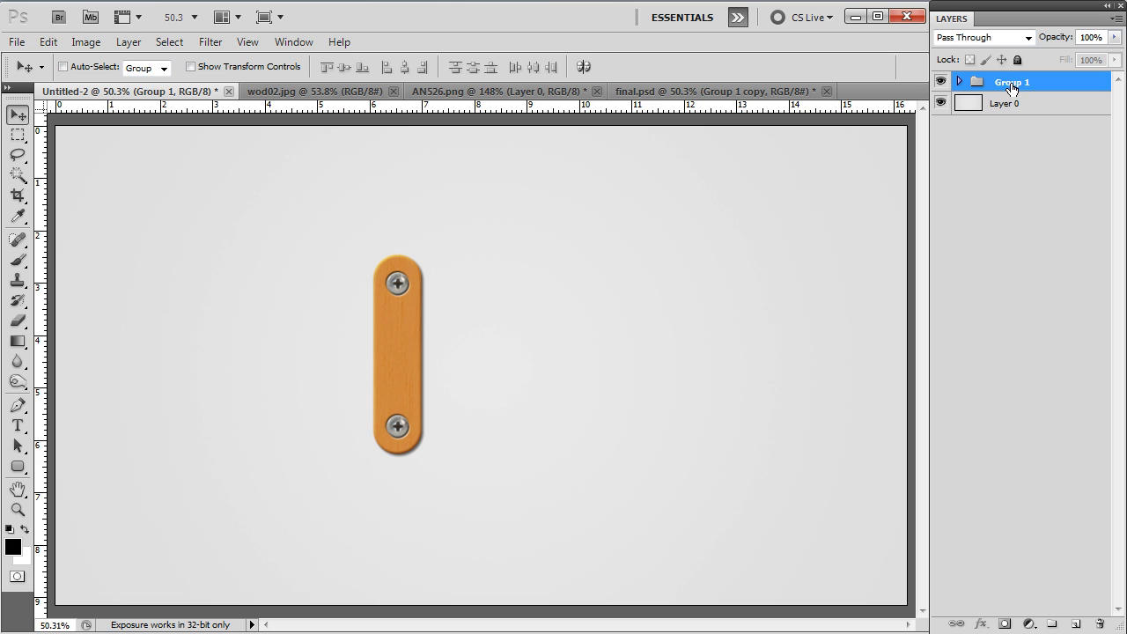
pyautogui.doubleClick(1012, 83)
pyautogui.write('a')
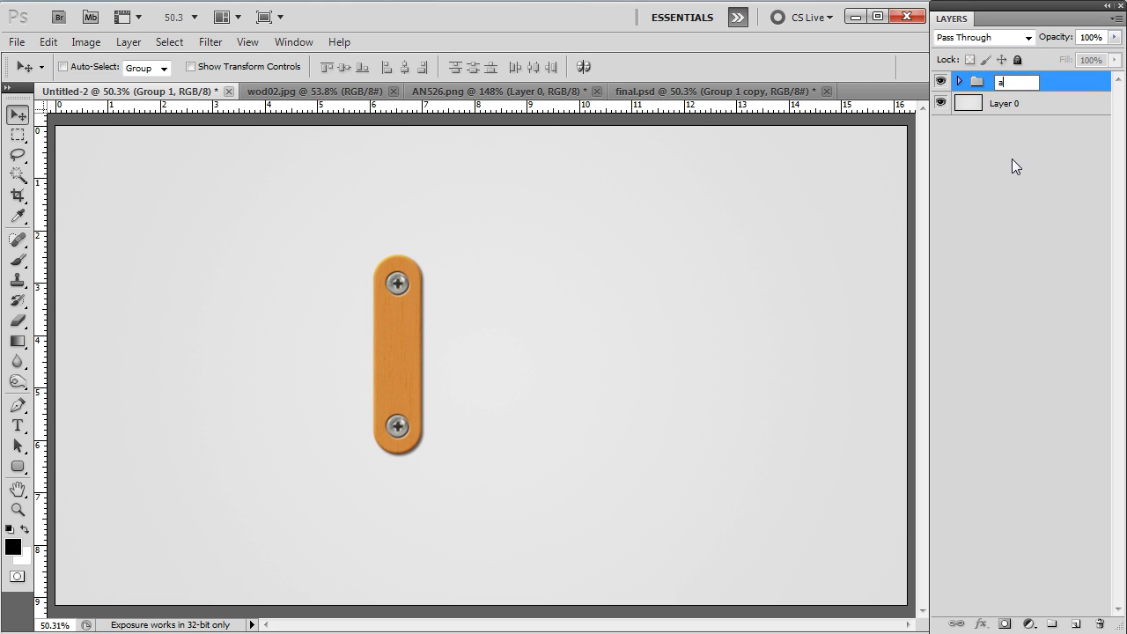
pyautogui.press('Return')
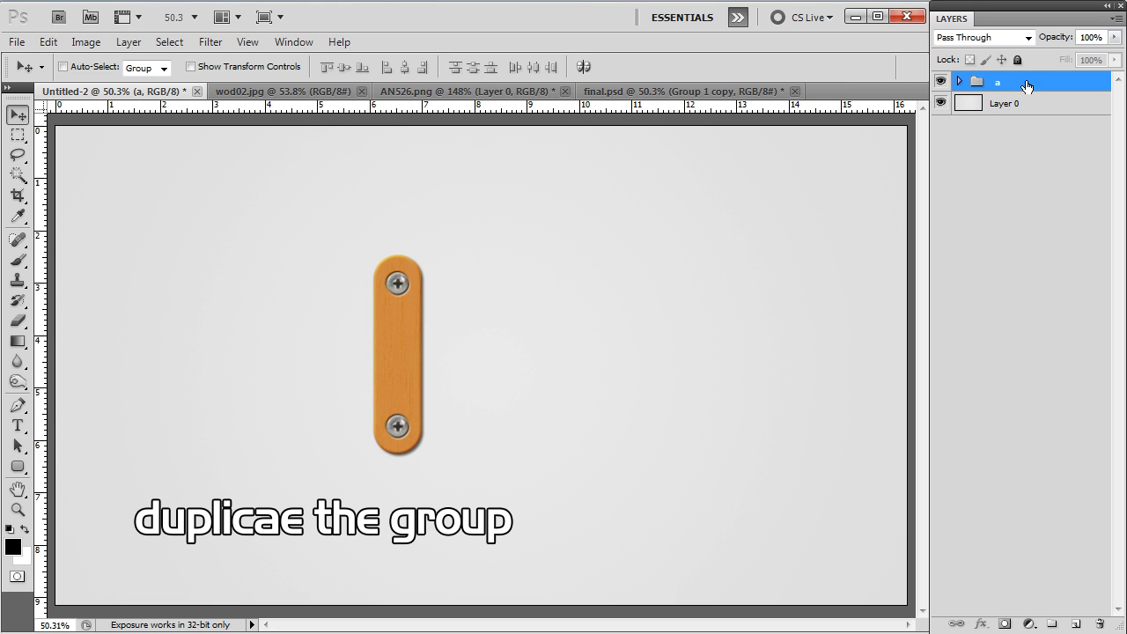
pyautogui.moveTo(1027, 85); pyautogui.dragTo(1076, 622)
pyautogui.hotkey('ctrl', 't')
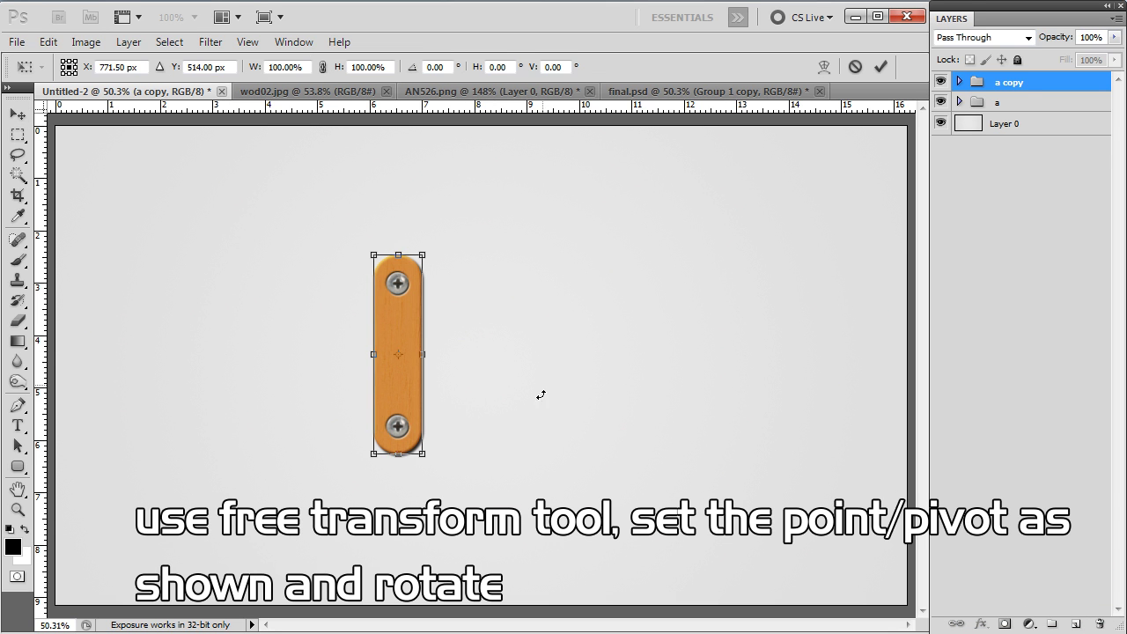
# Rotate the 'a copy' stick about -70° around the top screw
pyautogui.scroll(2, 401, 376)
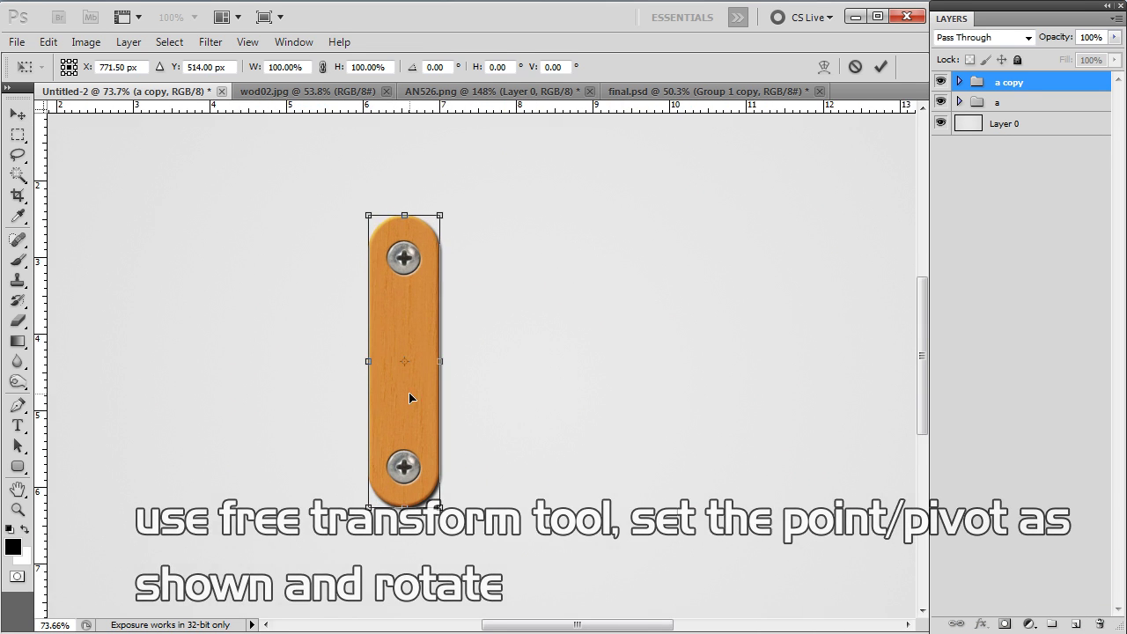
pyautogui.moveTo(405, 361); pyautogui.dragTo(404, 321)
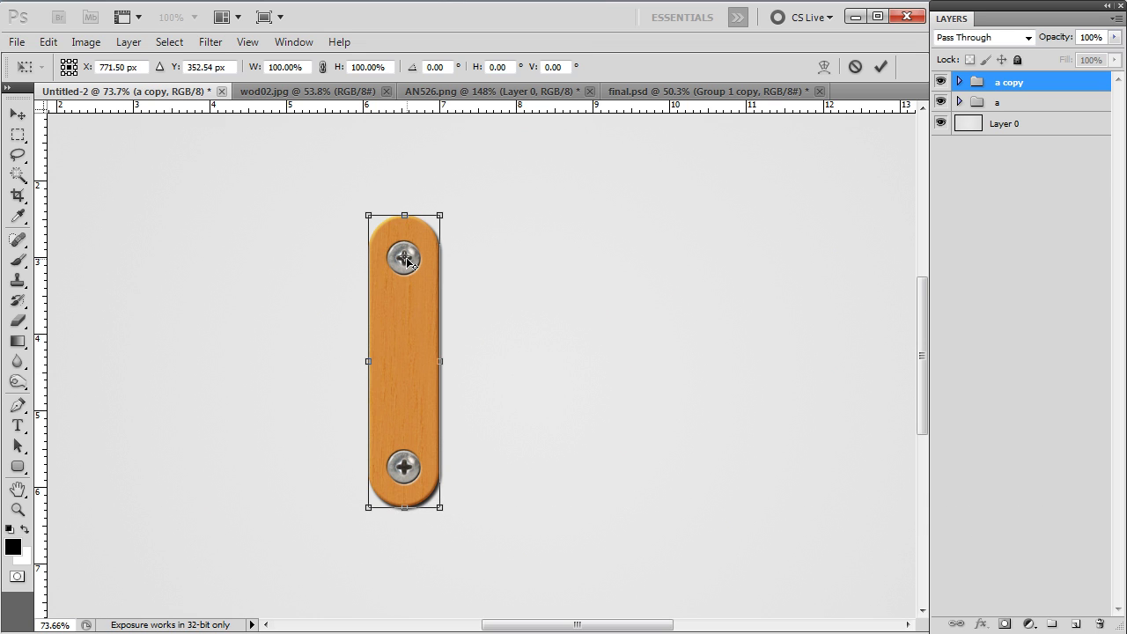
pyautogui.moveTo(482, 542)
pyautogui.mouseDown()
pyautogui.moveTo(731, 276)
pyautogui.moveTo(735, 285)
pyautogui.mouseUp()
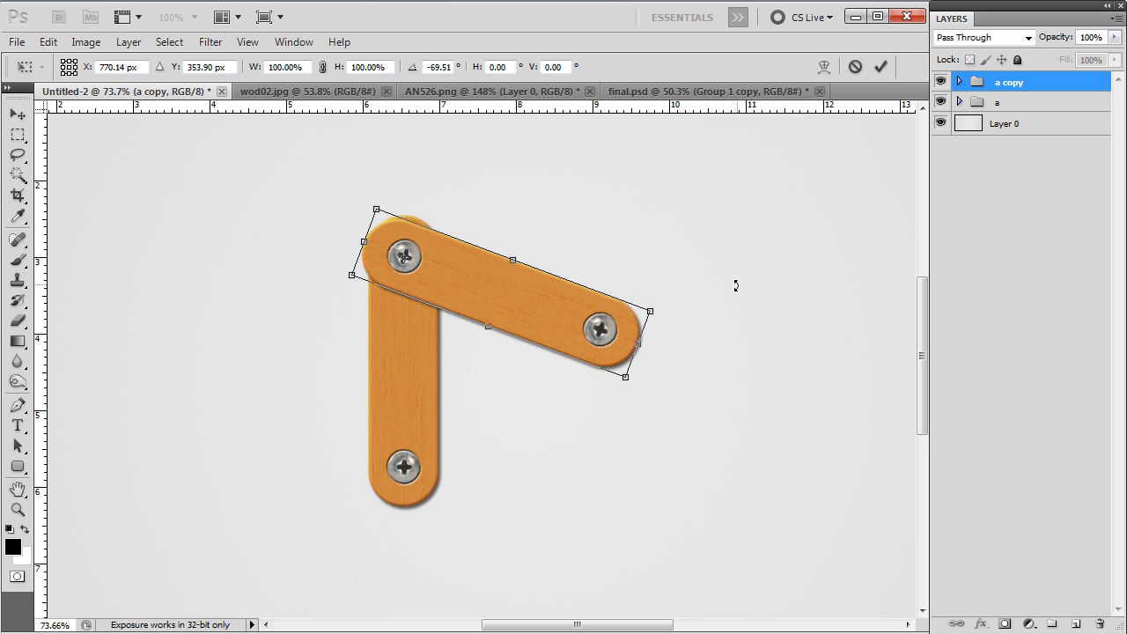
pyautogui.press('Return')
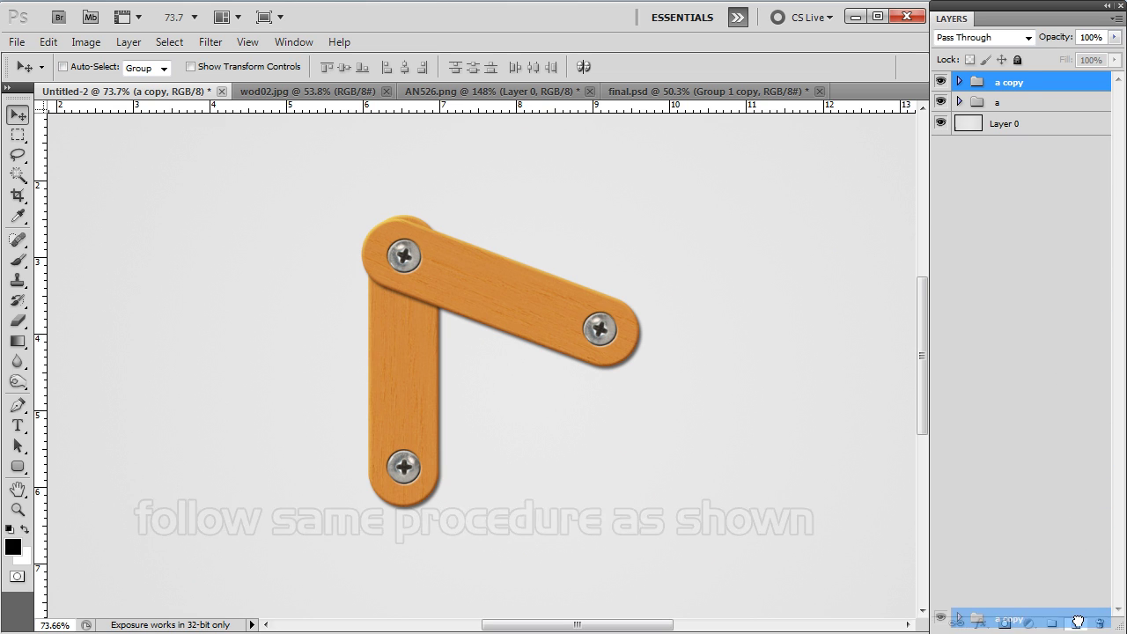
# Duplicate it as 'a copy 2' and rotate it about -38° around the right screw
pyautogui.moveTo(1030, 86); pyautogui.dragTo(1075, 624)
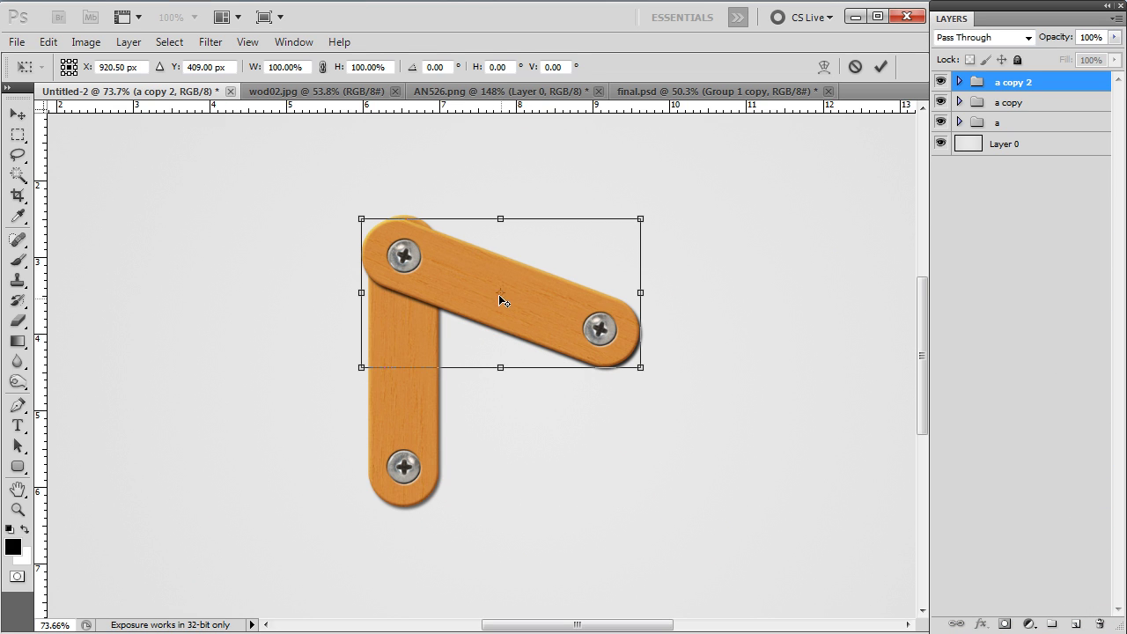
pyautogui.moveTo(499, 293); pyautogui.dragTo(598, 330)
pyautogui.moveTo(342, 260); pyautogui.dragTo(385, 415)
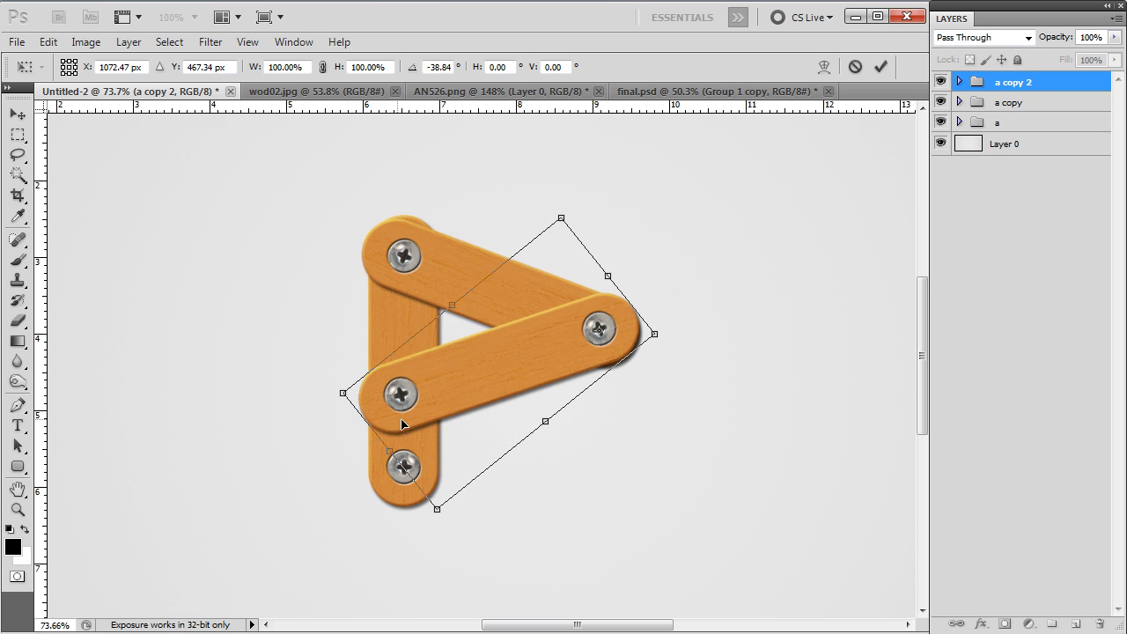
pyautogui.press('Return')
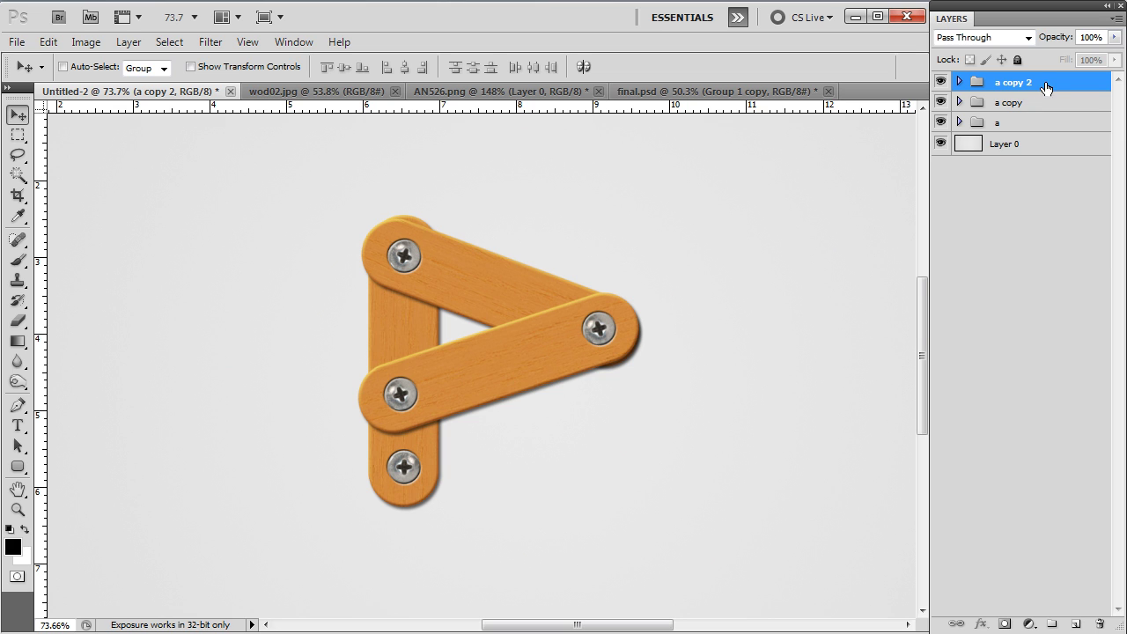
# Duplicate to 'a copy 3' and rotate it about 41° around the lower-left screw
pyautogui.moveTo(1045, 86); pyautogui.dragTo(1075, 623)
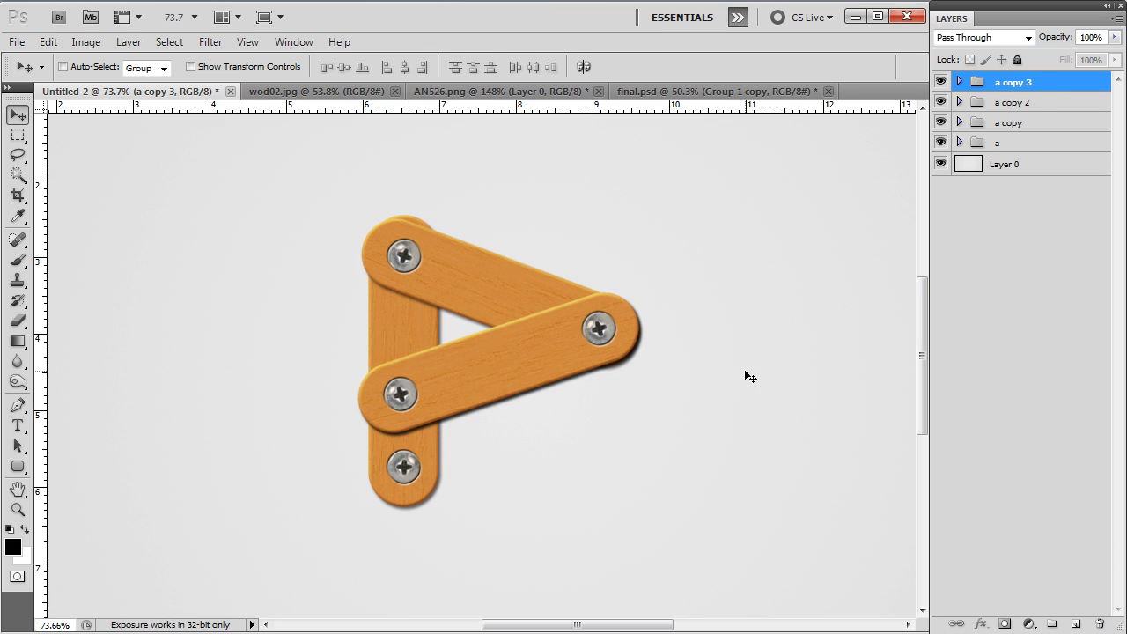
pyautogui.hotkey('ctrl', 't')
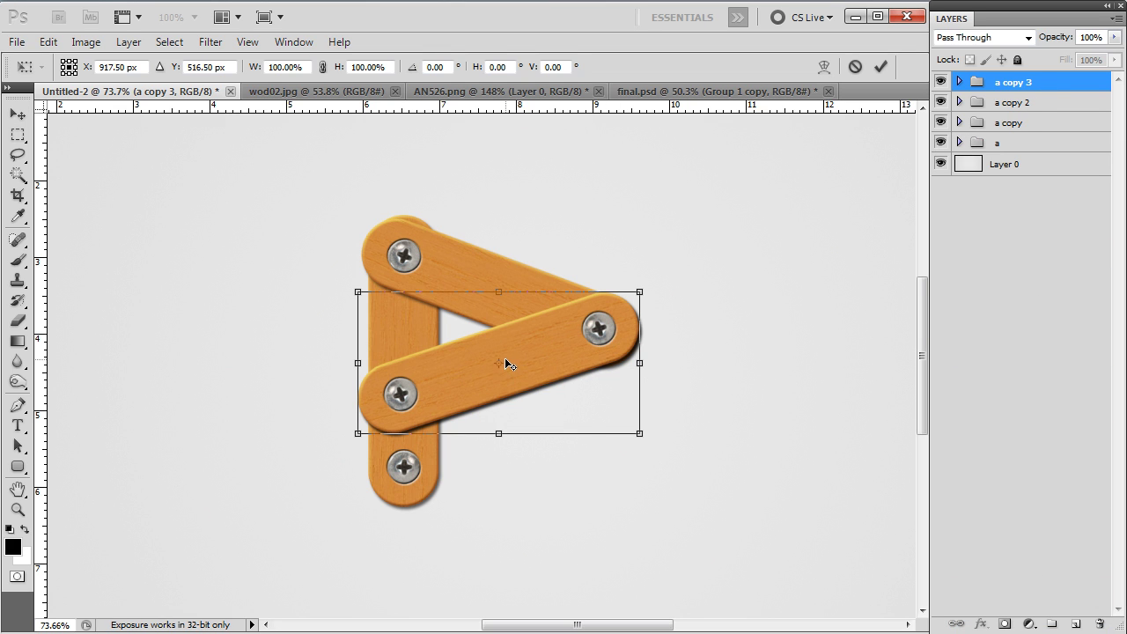
pyautogui.moveTo(486, 370); pyautogui.dragTo(400, 397)
pyautogui.moveTo(723, 283); pyautogui.dragTo(755, 500)
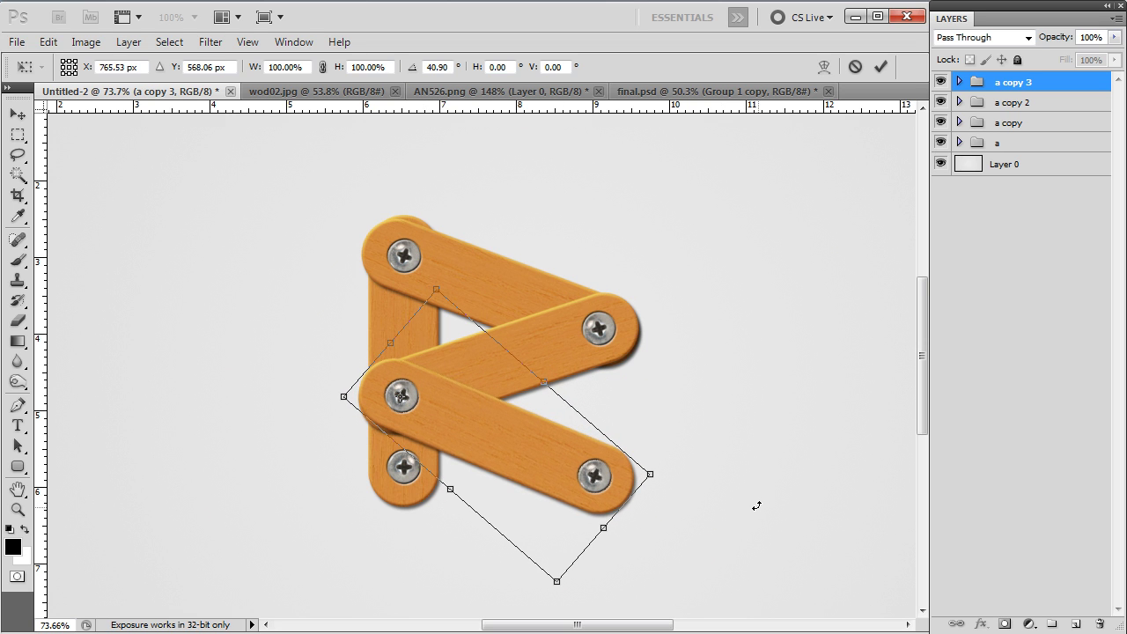
pyautogui.press('Return')
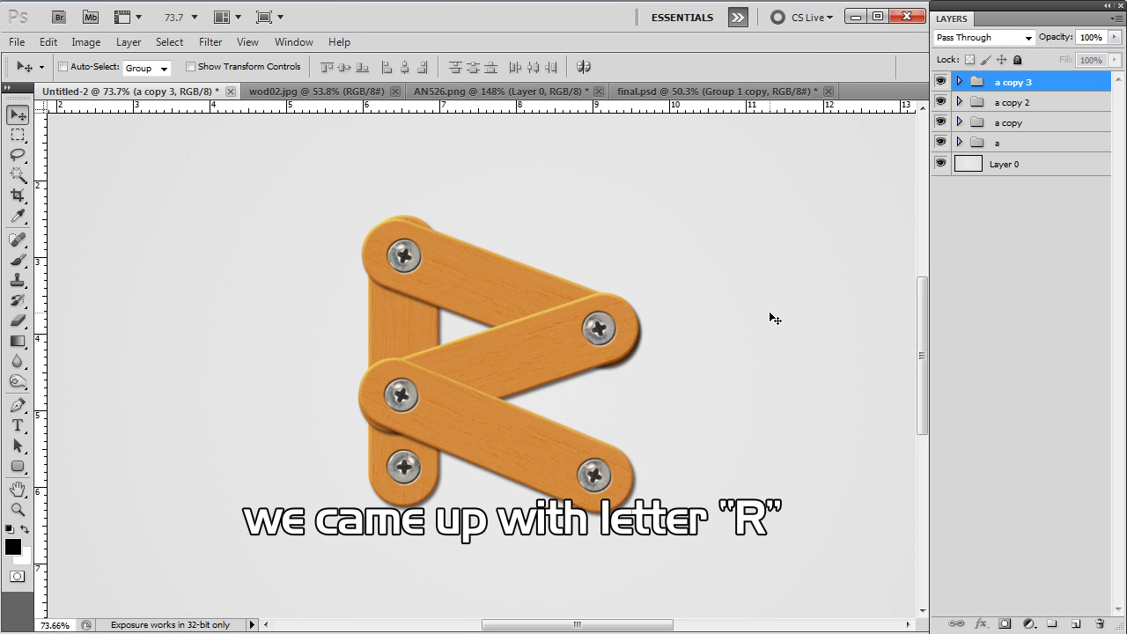
# Set the view zoom to 67%, then 50.3%, then zoom in on the sticks
pyautogui.write('67')
pyautogui.press('Return')
pyautogui.write('50.3')
pyautogui.press('Return')
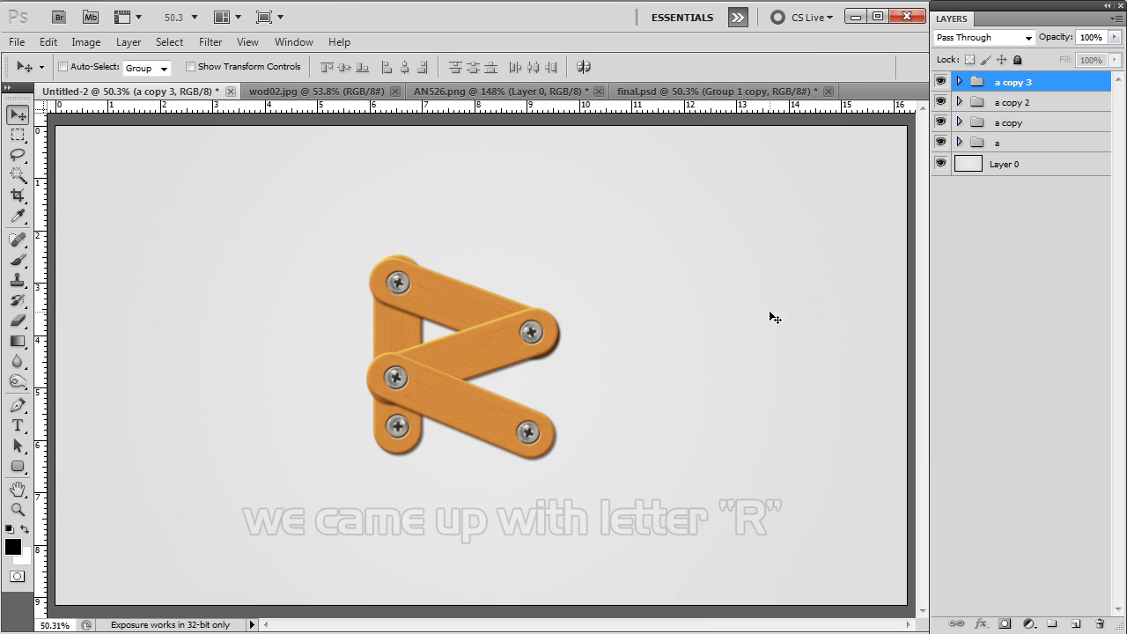
pyautogui.moveTo(377, 355); pyautogui.dragTo(493, 360)
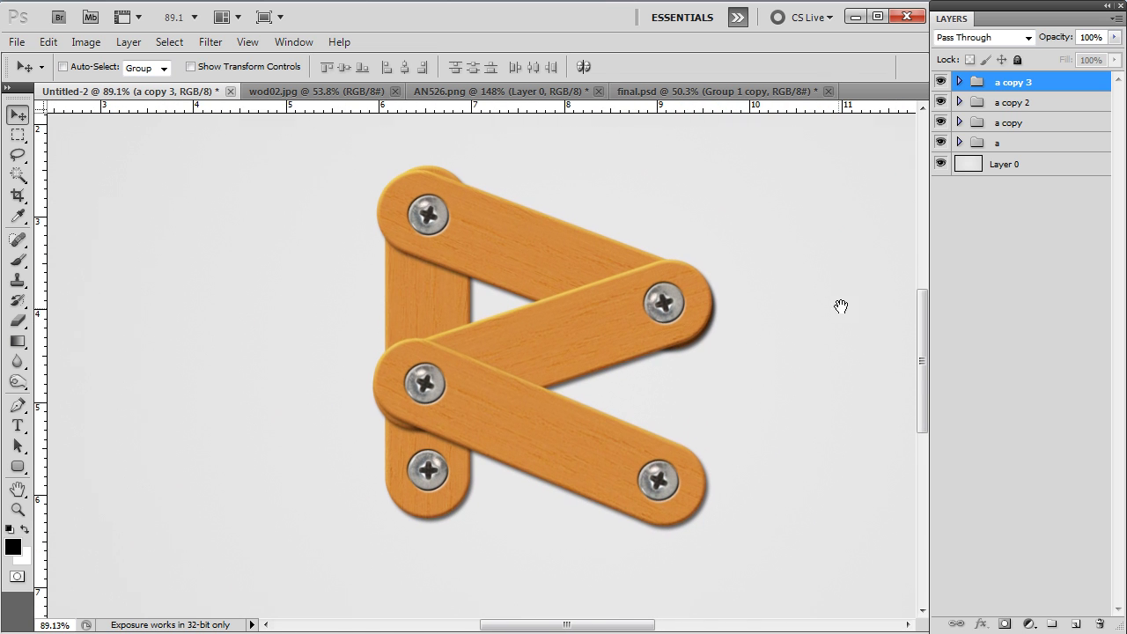
# Enable a Color Overlay style on the 'base' layer in group 'a'
pyautogui.click(958, 143)
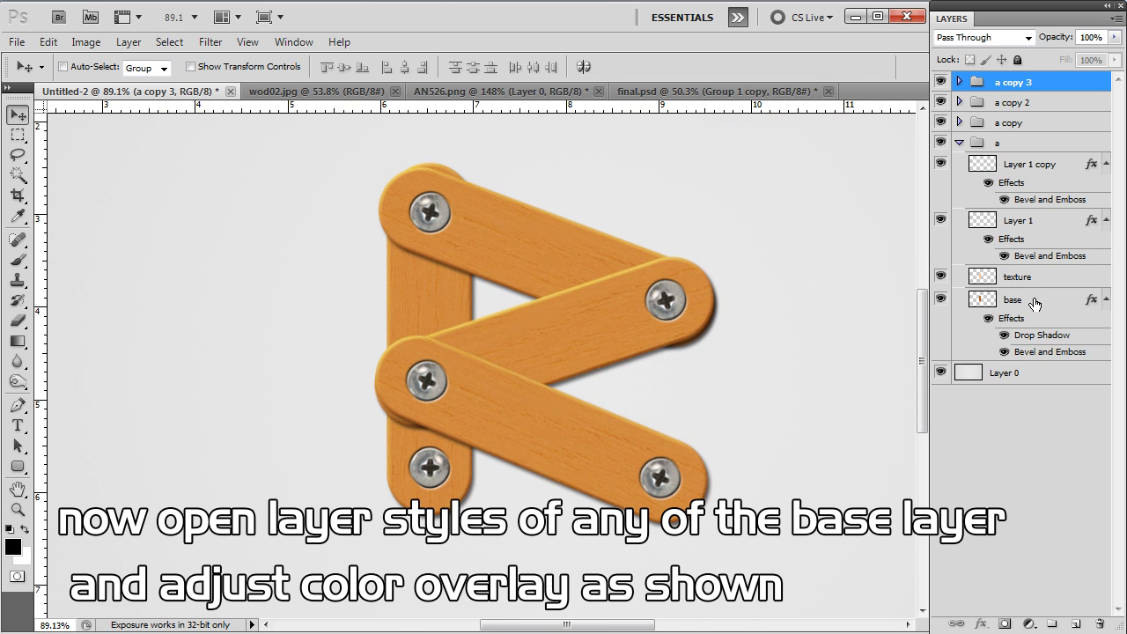
pyautogui.doubleClick(1053, 304)
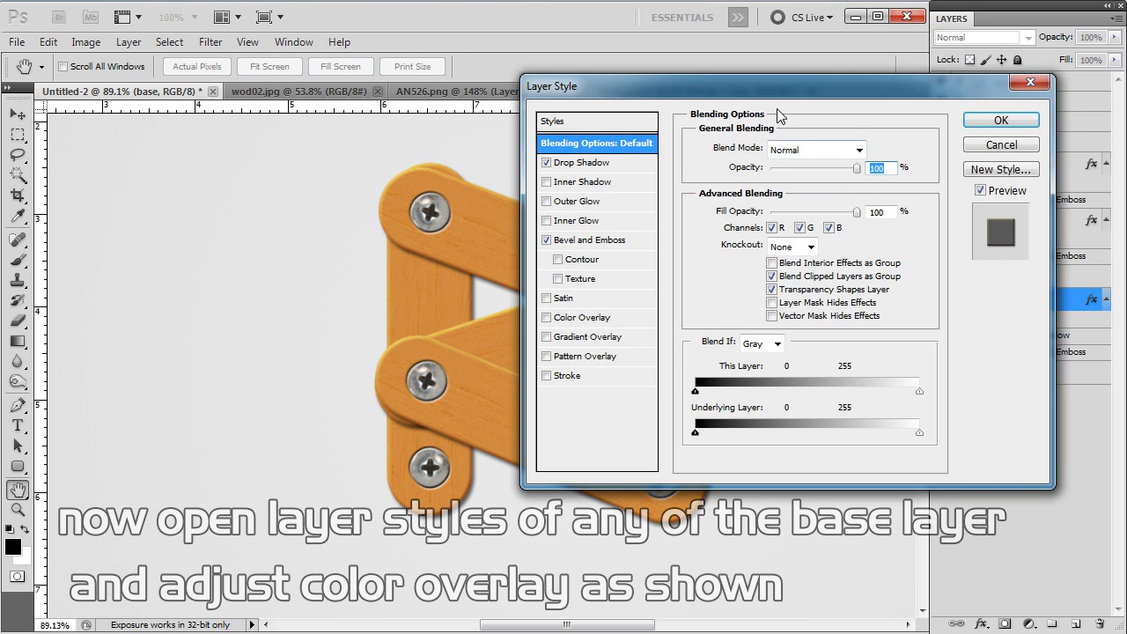
pyautogui.moveTo(780, 114); pyautogui.dragTo(973, 98)
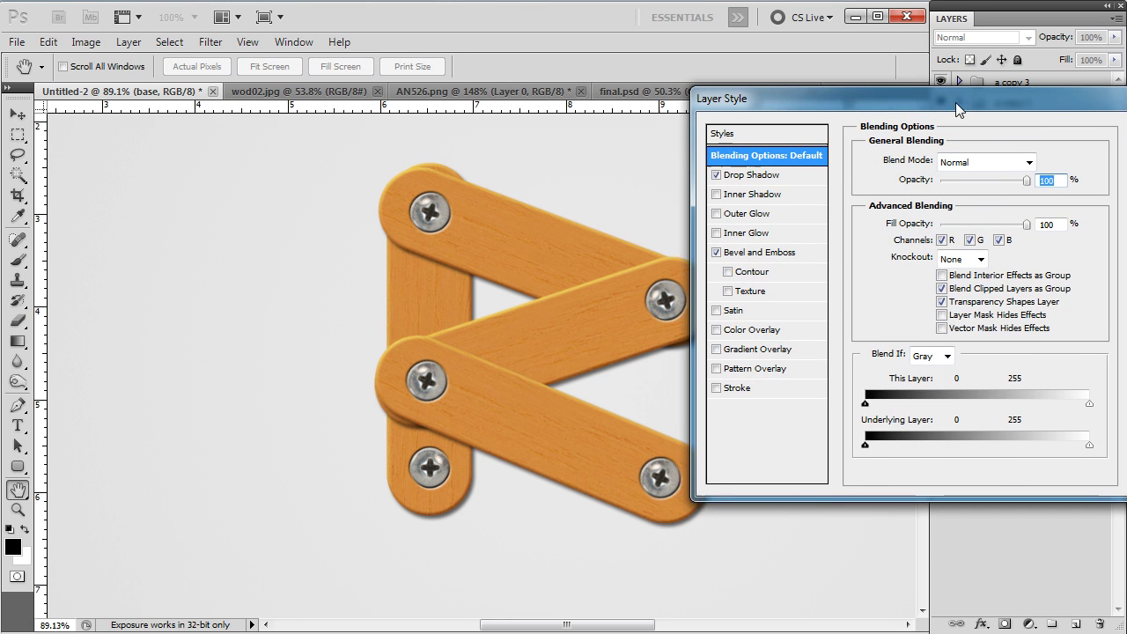
pyautogui.click(810, 353)
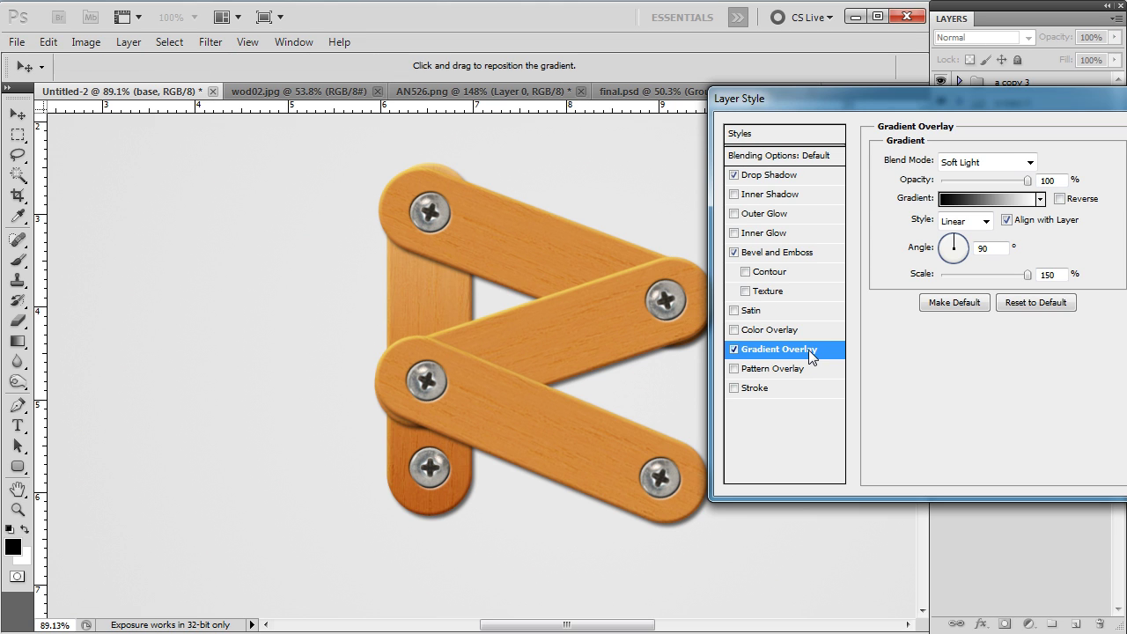
pyautogui.click(734, 349)
pyautogui.click(765, 331)
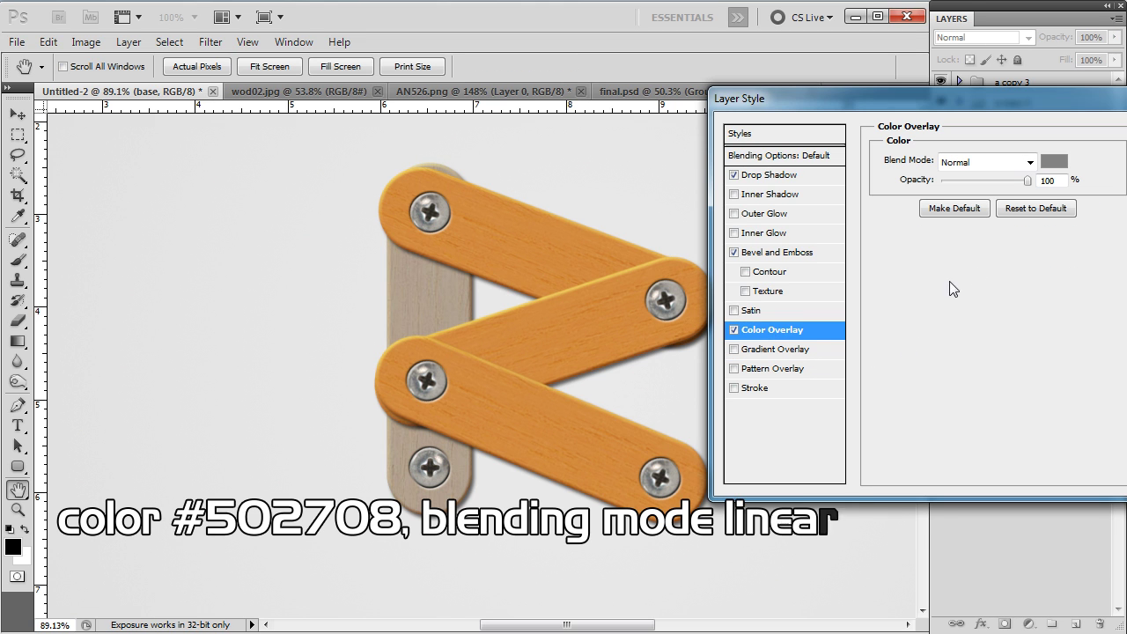
# Set the overlay colour to #693611, blend mode Linear Burn, opacity 26%
pyautogui.click(1053, 161)
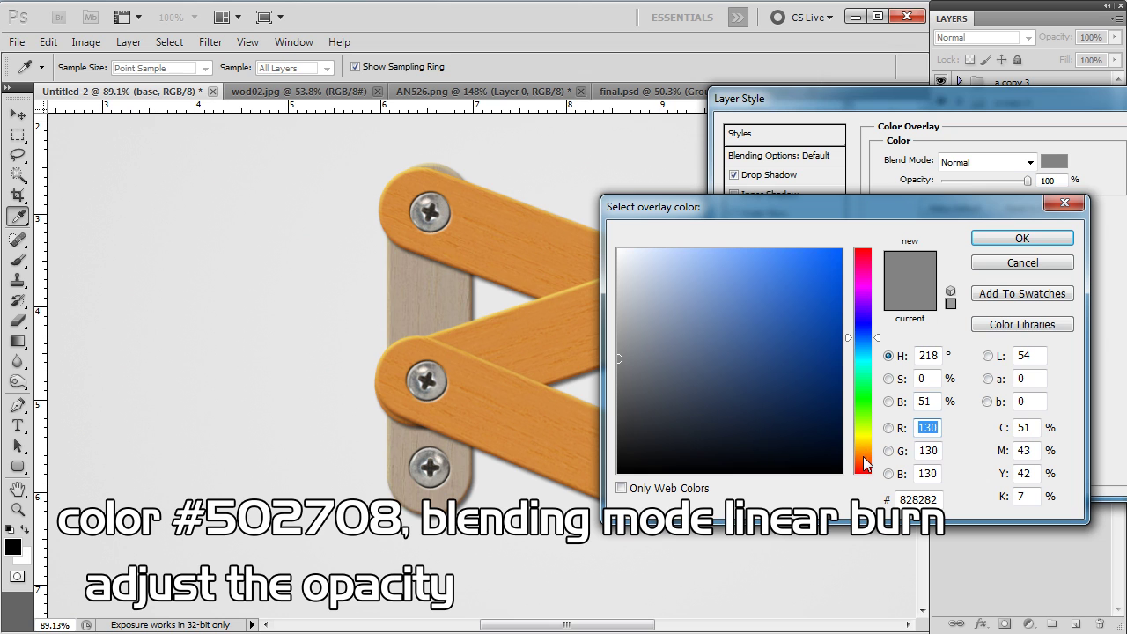
pyautogui.click(863, 457)
pyautogui.click(786, 384)
pyautogui.click(798, 403)
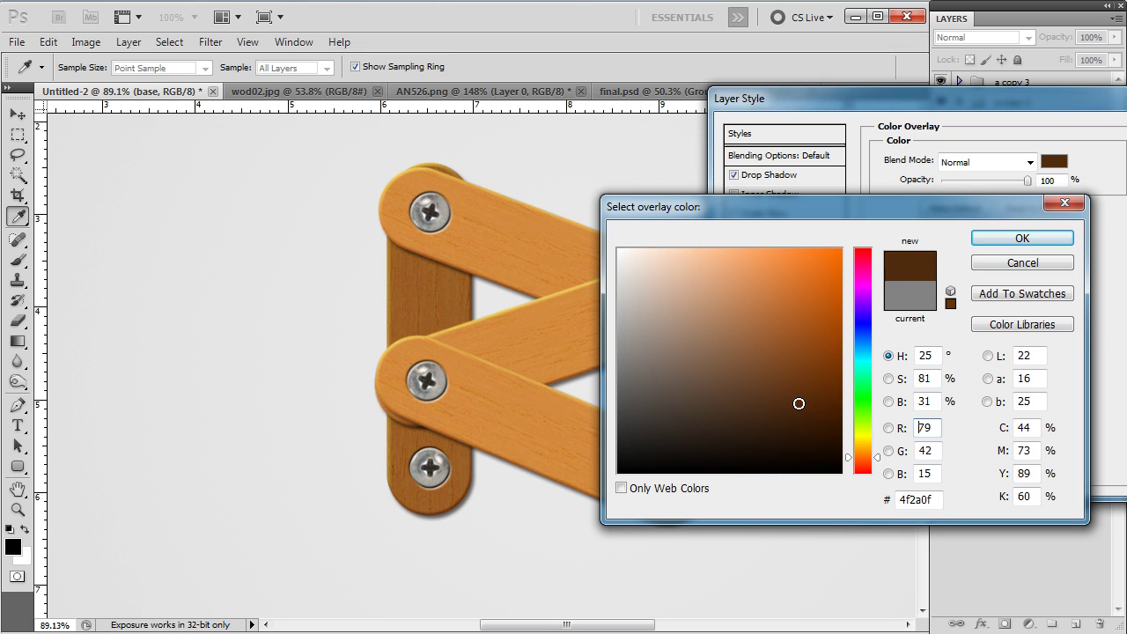
pyautogui.click(805, 381)
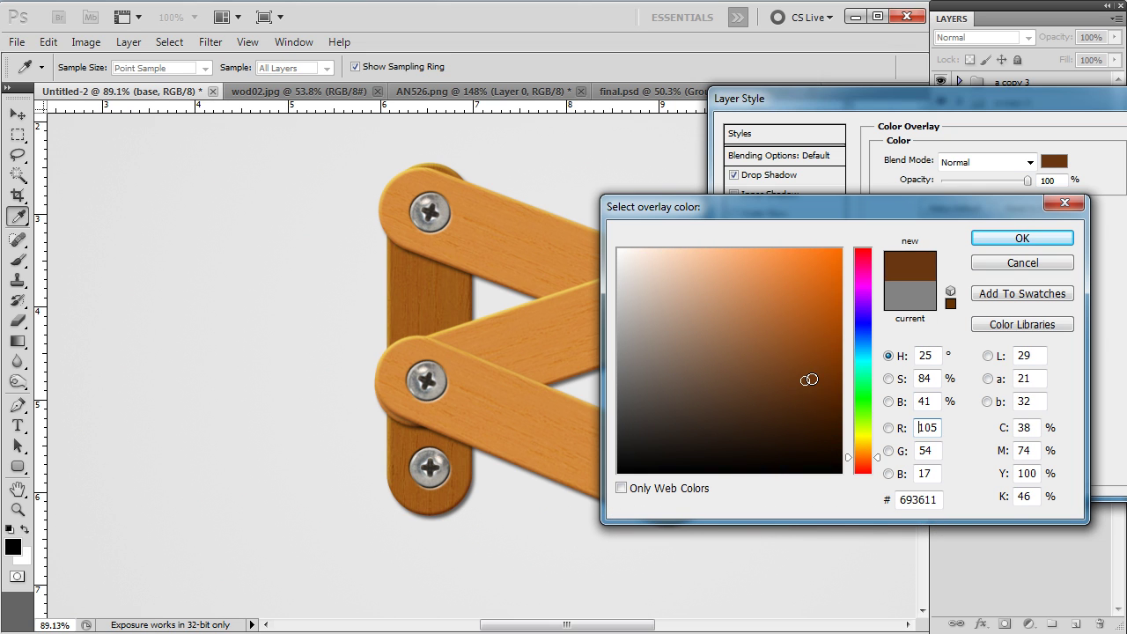
pyautogui.click(1020, 238)
pyautogui.click(1000, 161)
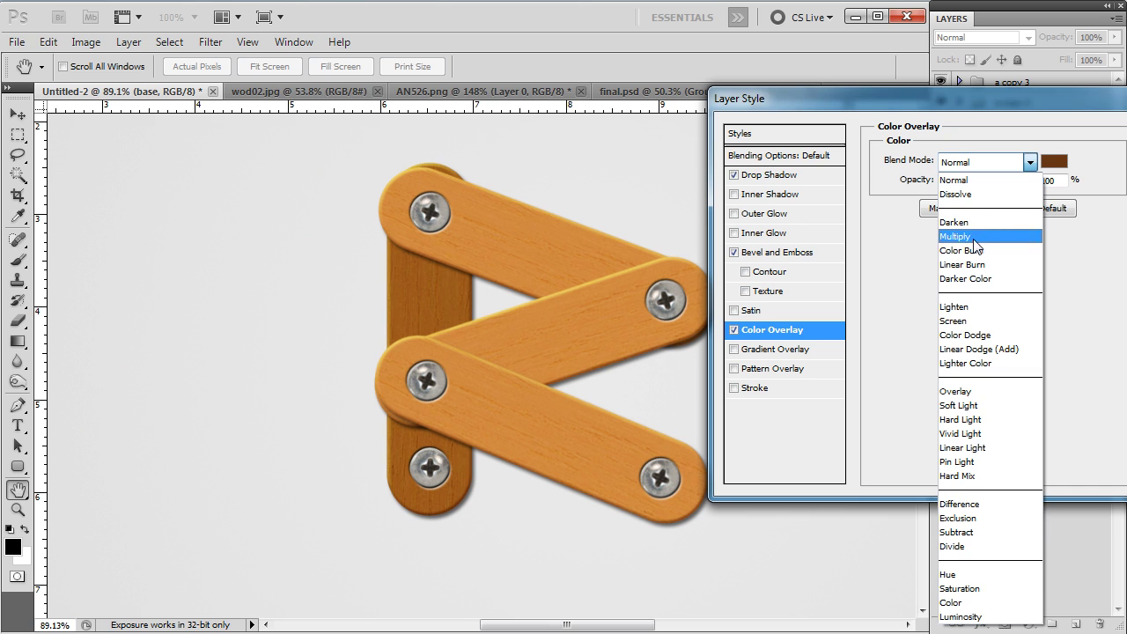
pyautogui.click(971, 262)
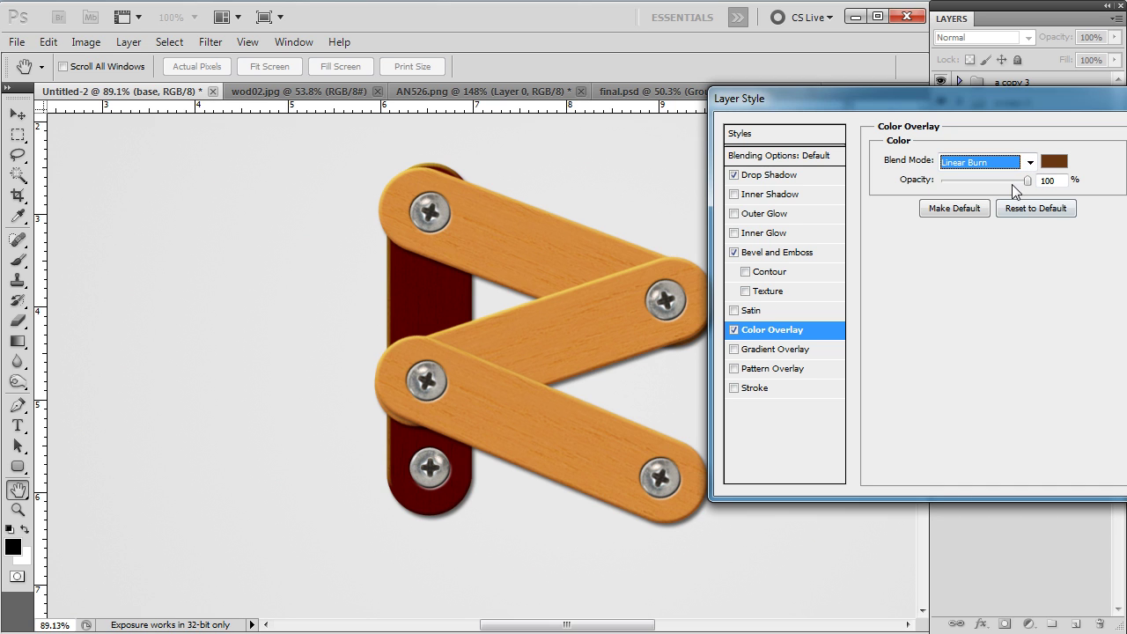
pyautogui.moveTo(1026, 180); pyautogui.dragTo(964, 180)
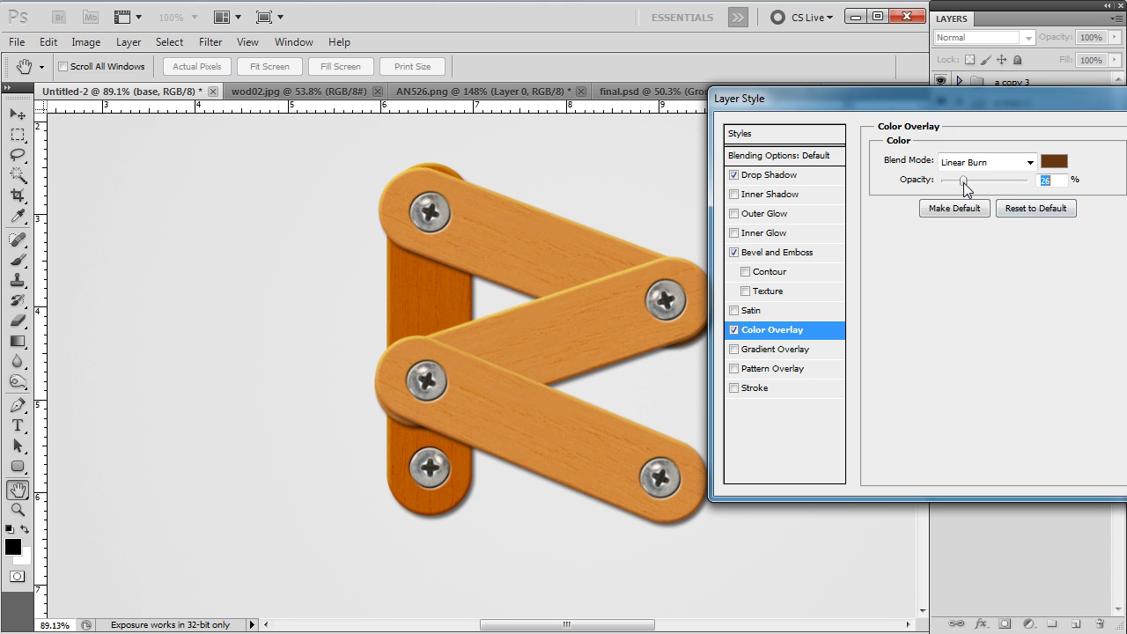
# Commit the back stick's colour overlay and collapse group 'a'
pyautogui.press('Return')
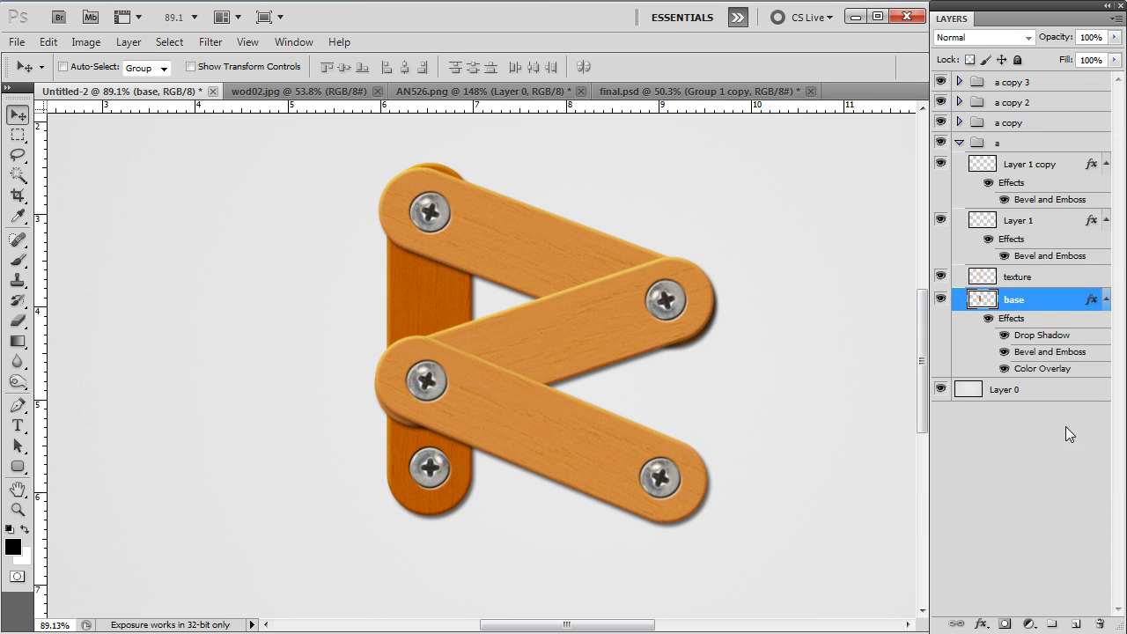
pyautogui.rightClick(1070, 305)
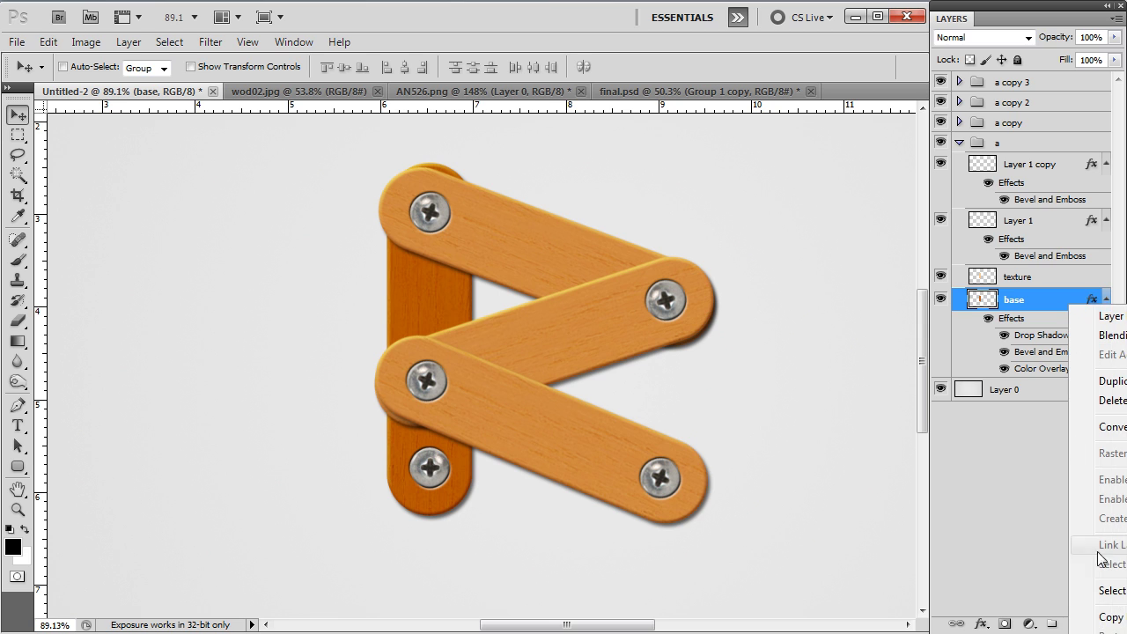
pyautogui.press('Escape')
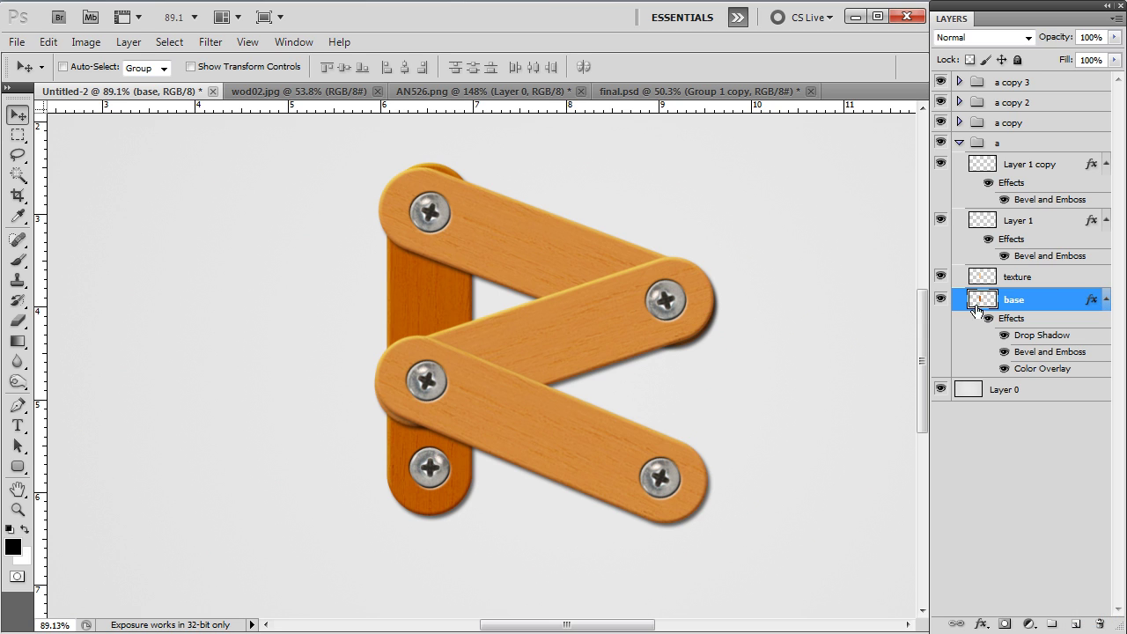
pyautogui.click(959, 144)
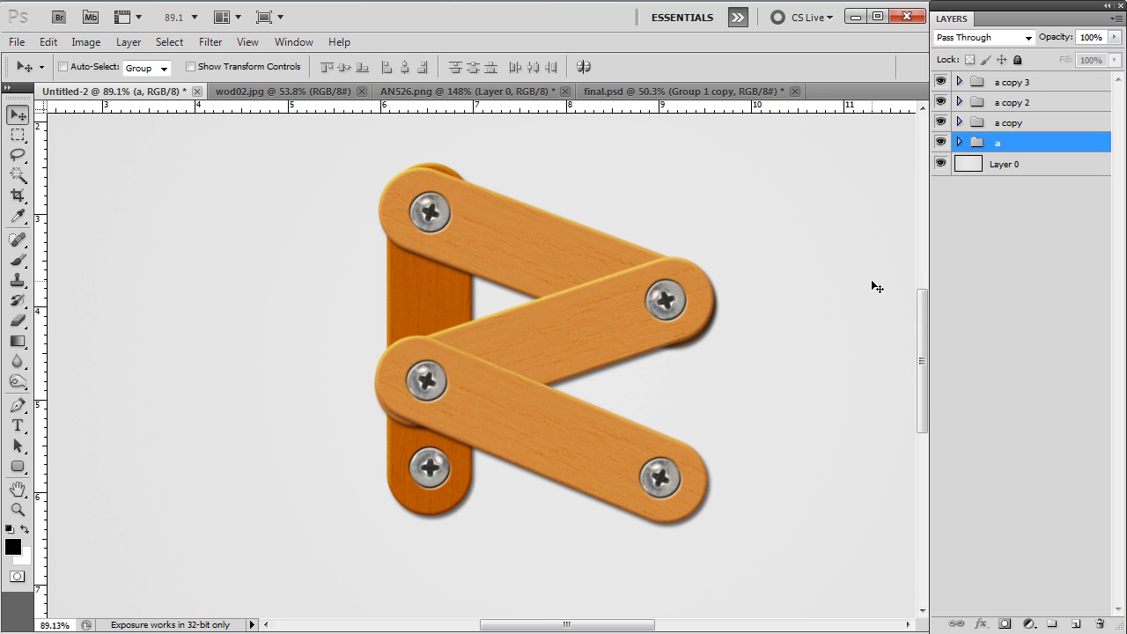
# Select the 'base' layer in group 'a copy 2' for pasting the layer style
pyautogui.hotkey('ctrl', '0')
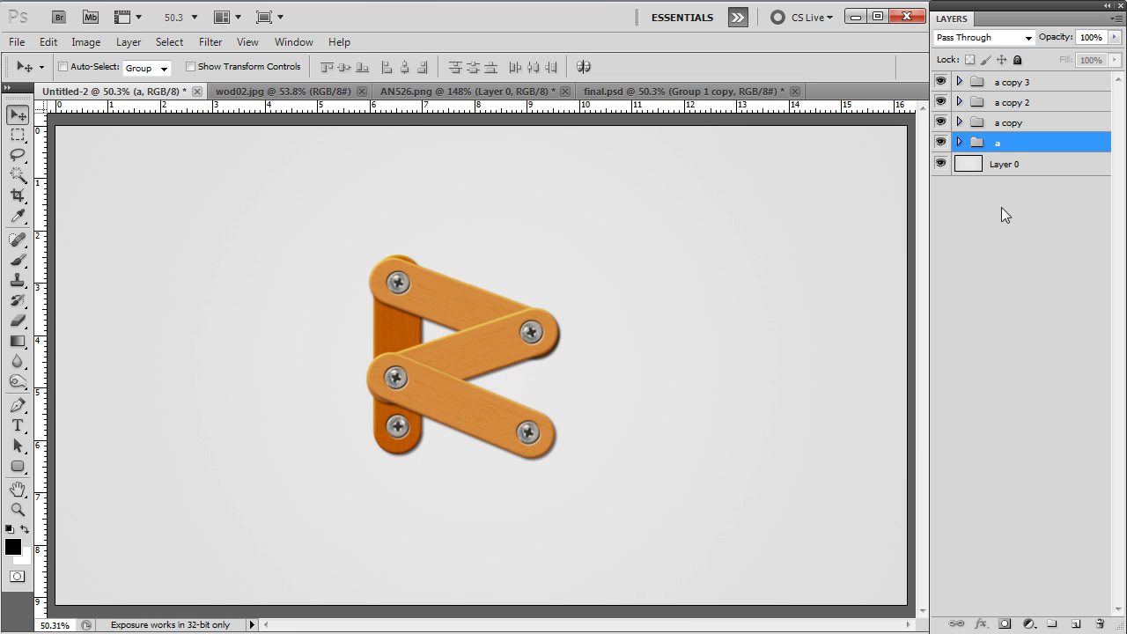
pyautogui.click(958, 102)
pyautogui.click(1041, 261)
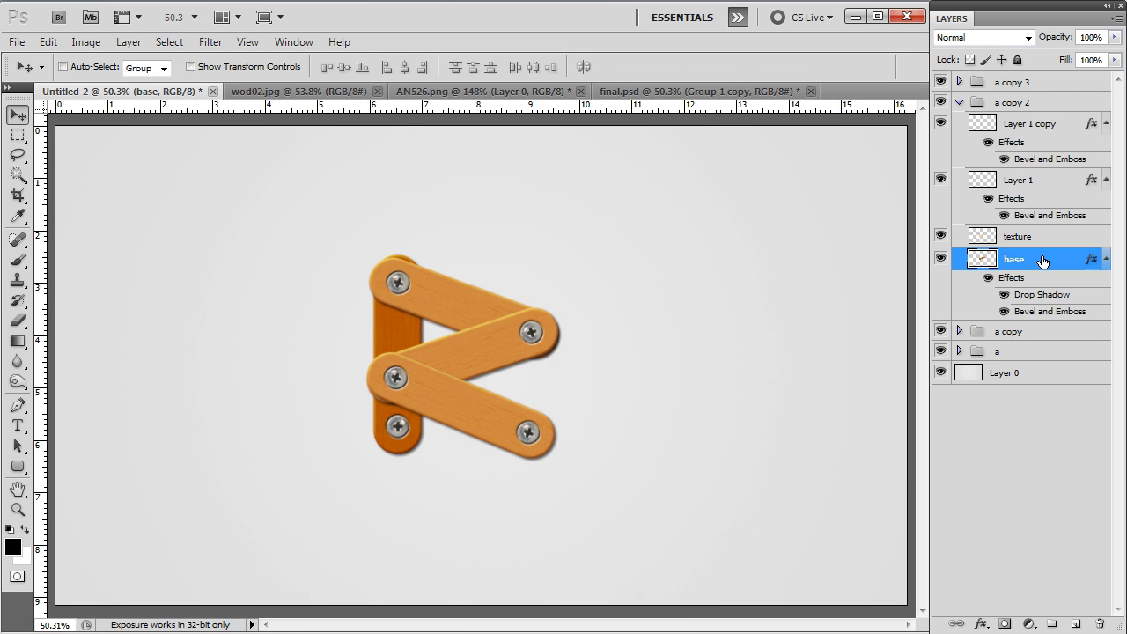
pyautogui.rightClick(1042, 260)
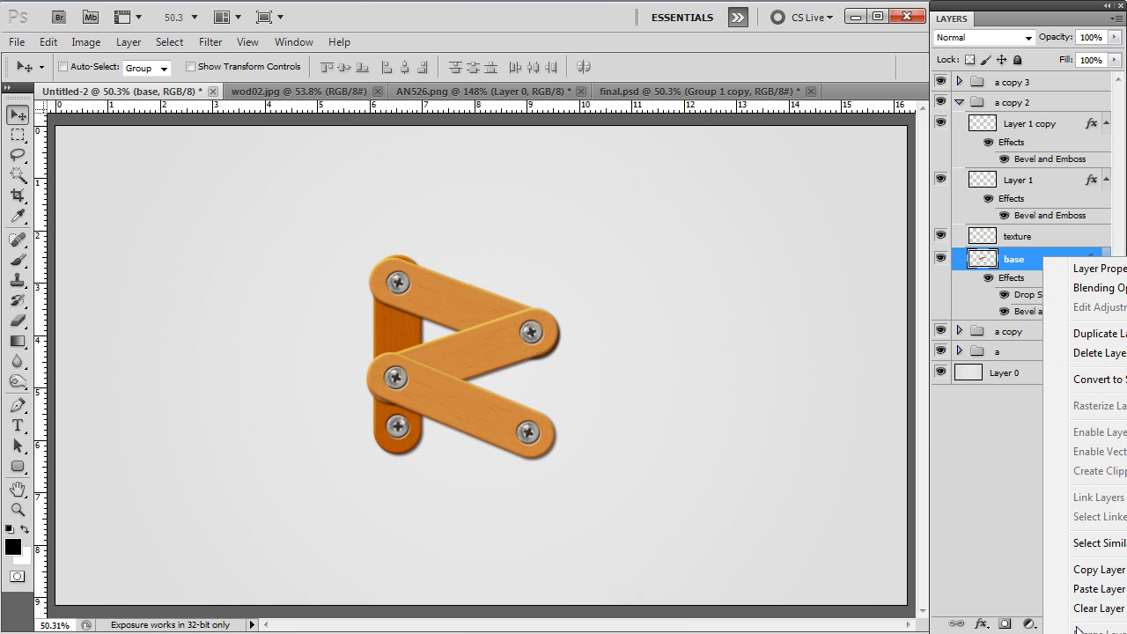
pyautogui.click(1085, 589)
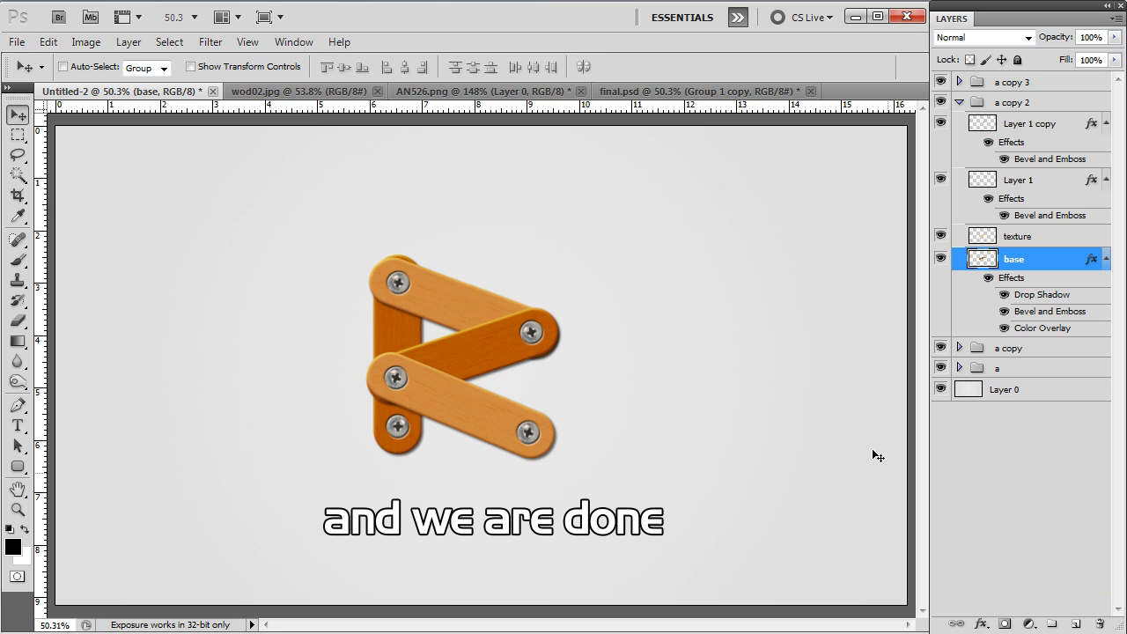